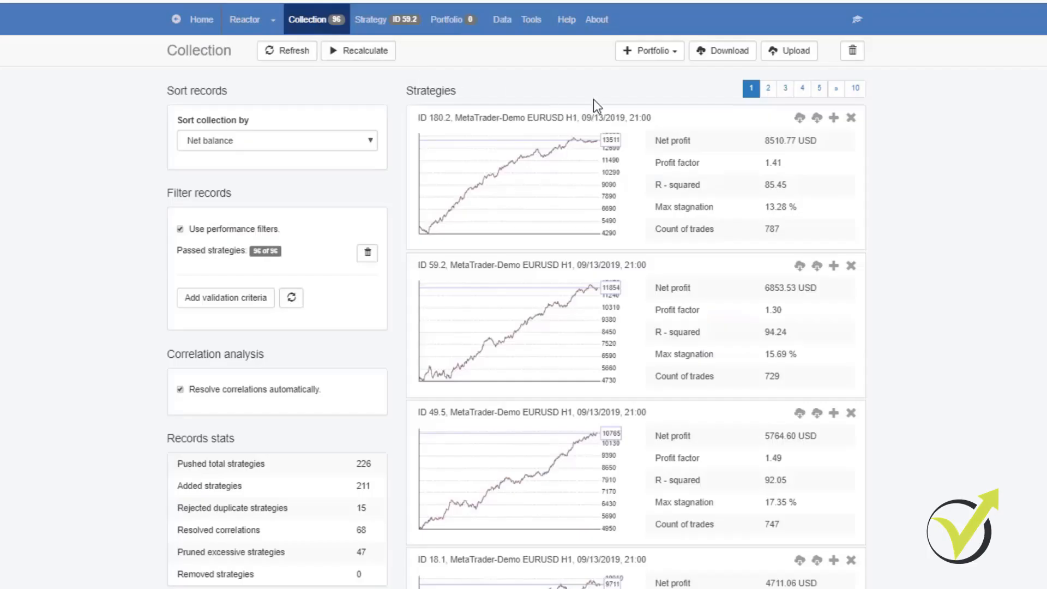
Remove all strategies from the collection and open the Generator to review its strategy properties and generator settings
{"action": "left_click", "coordinate": [852, 50]}
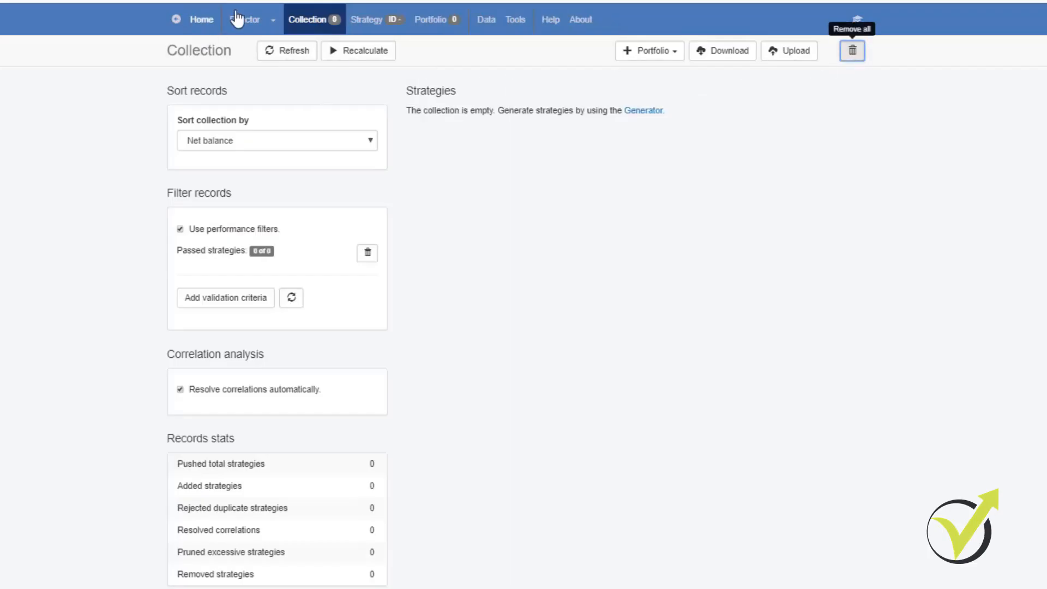
{"action": "left_click", "coordinate": [277, 23]}
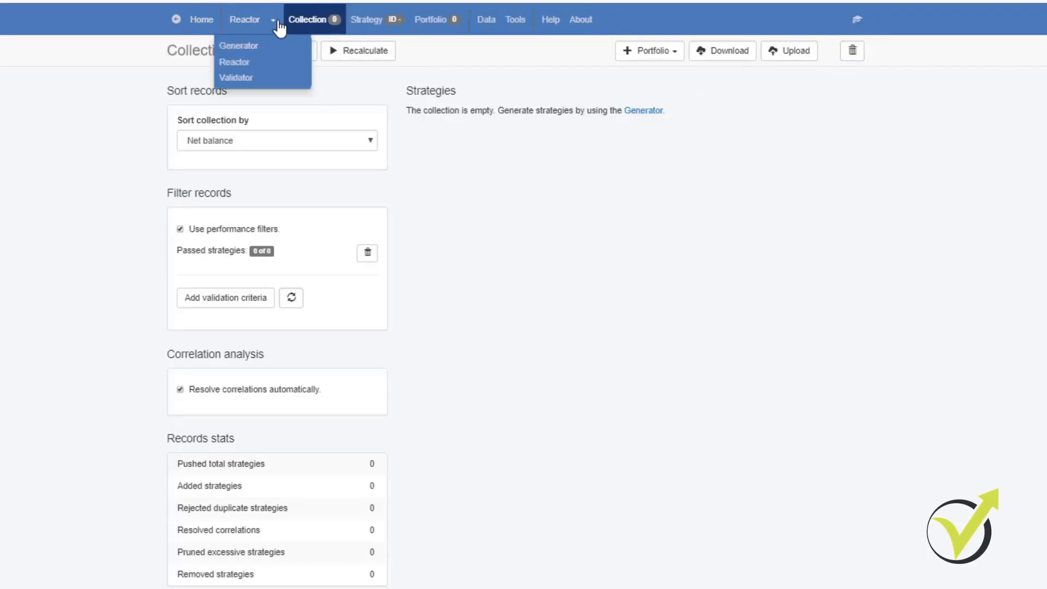
{"action": "left_click", "coordinate": [240, 46]}
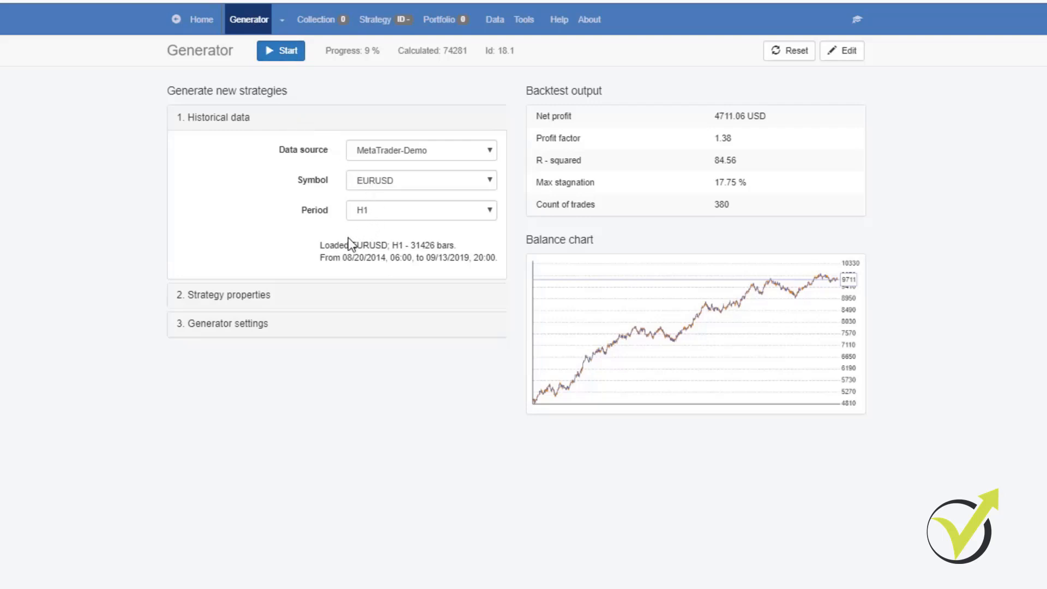
{"action": "left_click", "coordinate": [230, 297]}
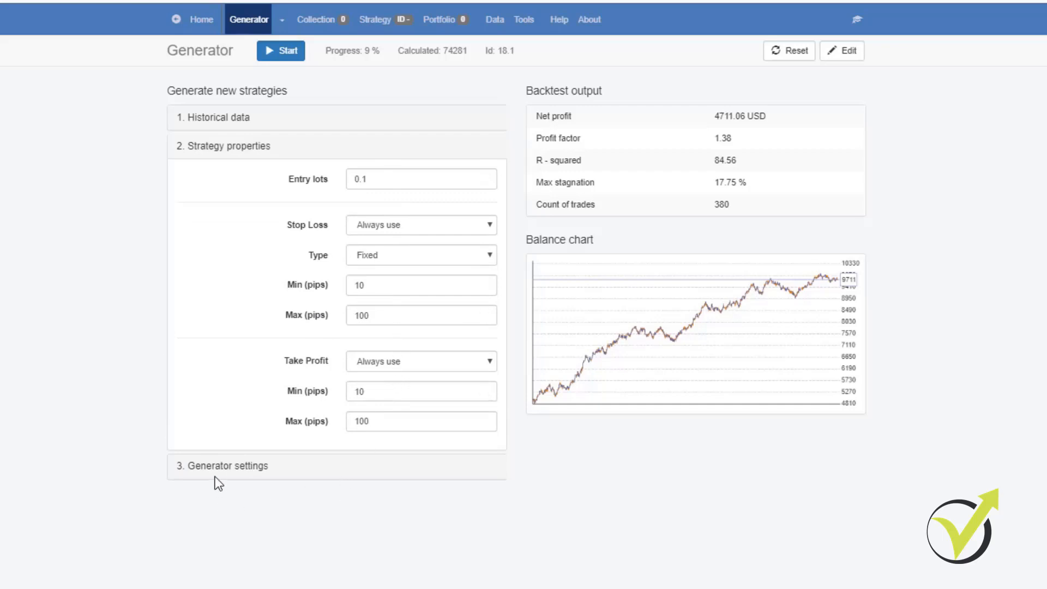
{"action": "left_click", "coordinate": [217, 471]}
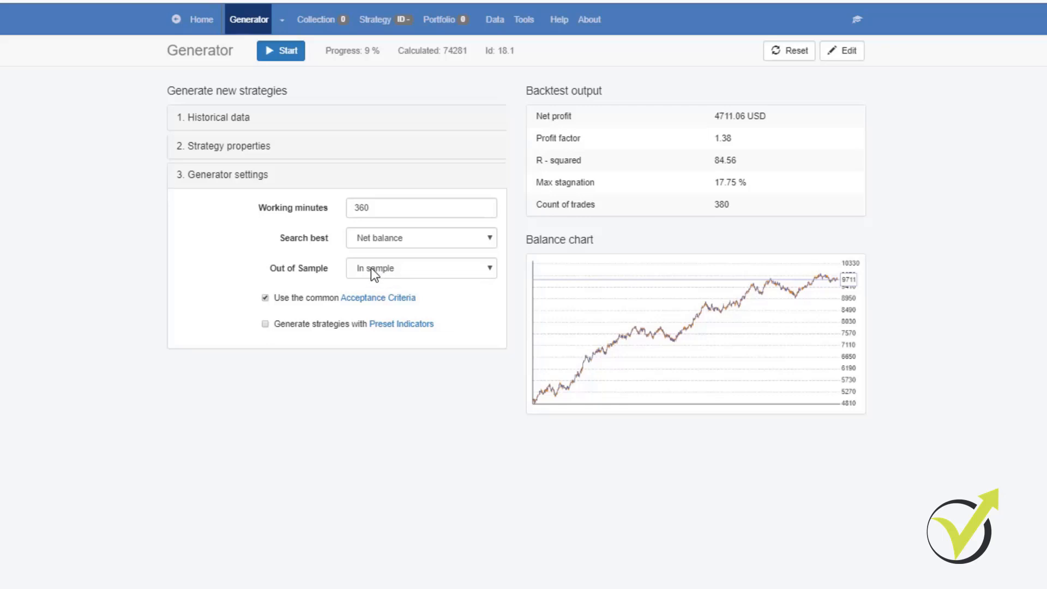
Enable the end date limit in the Data Horizon and set it to 01/01/2019
{"action": "left_click", "coordinate": [498, 30]}
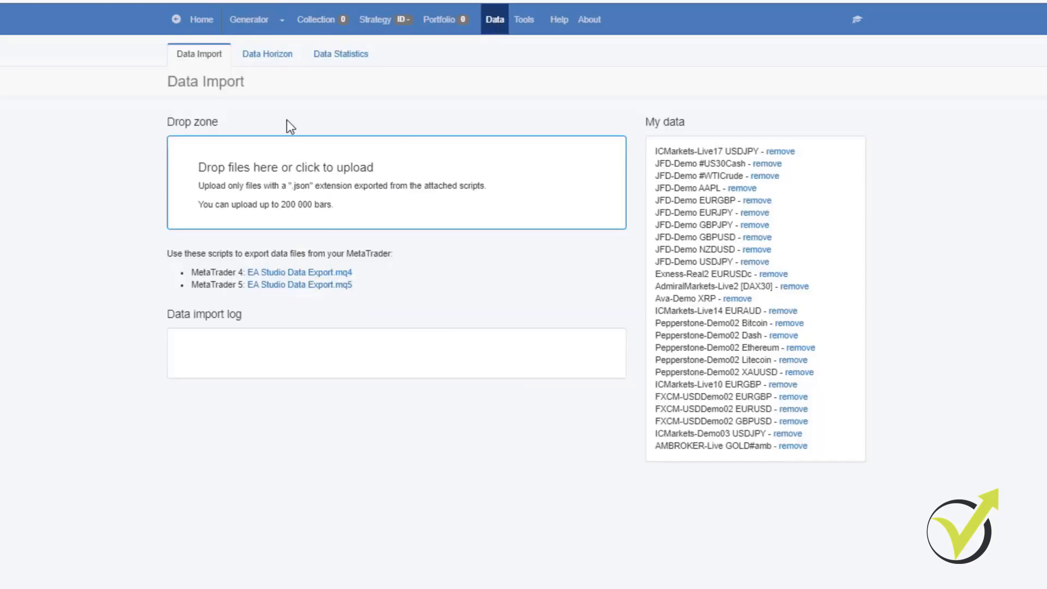
{"action": "left_click", "coordinate": [267, 64]}
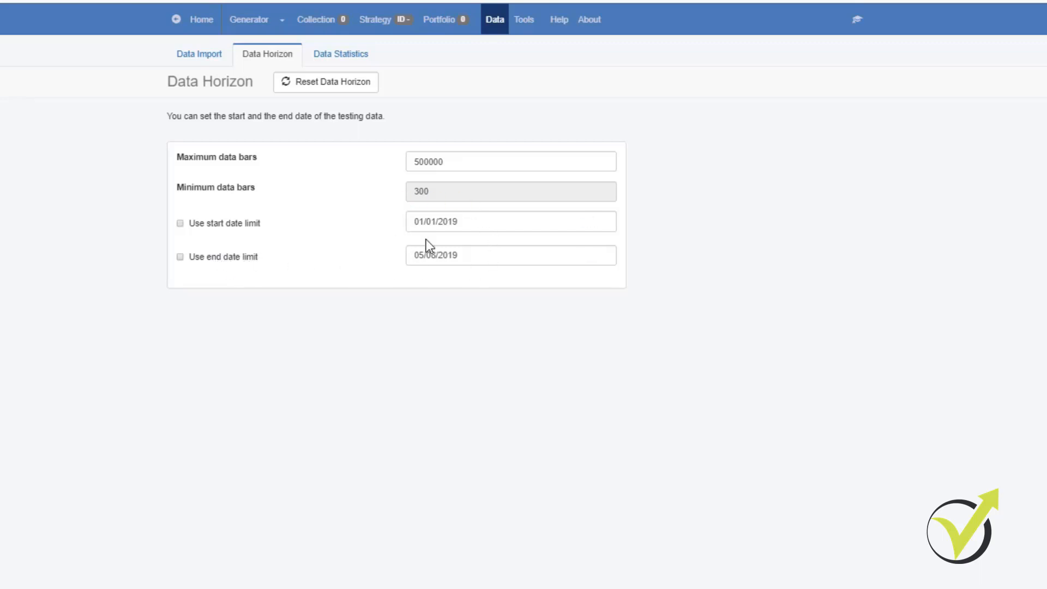
{"action": "left_click", "coordinate": [209, 264]}
{"action": "left_click", "coordinate": [603, 256]}
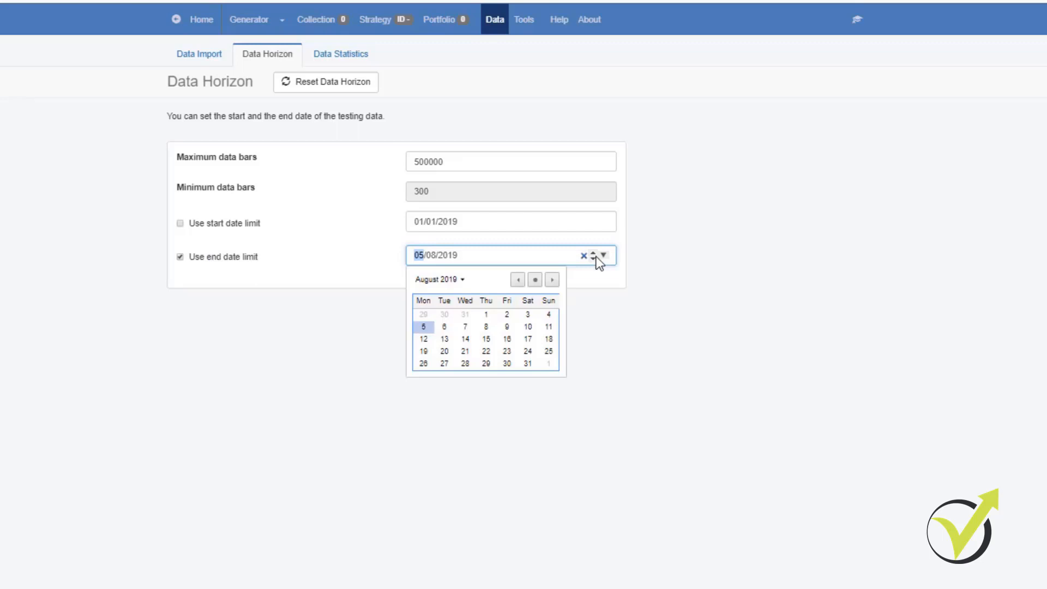
{"action": "left_click", "coordinate": [518, 280]}
{"action": "left_click", "coordinate": [518, 280]}
{"action": "left_click", "coordinate": [518, 280]}
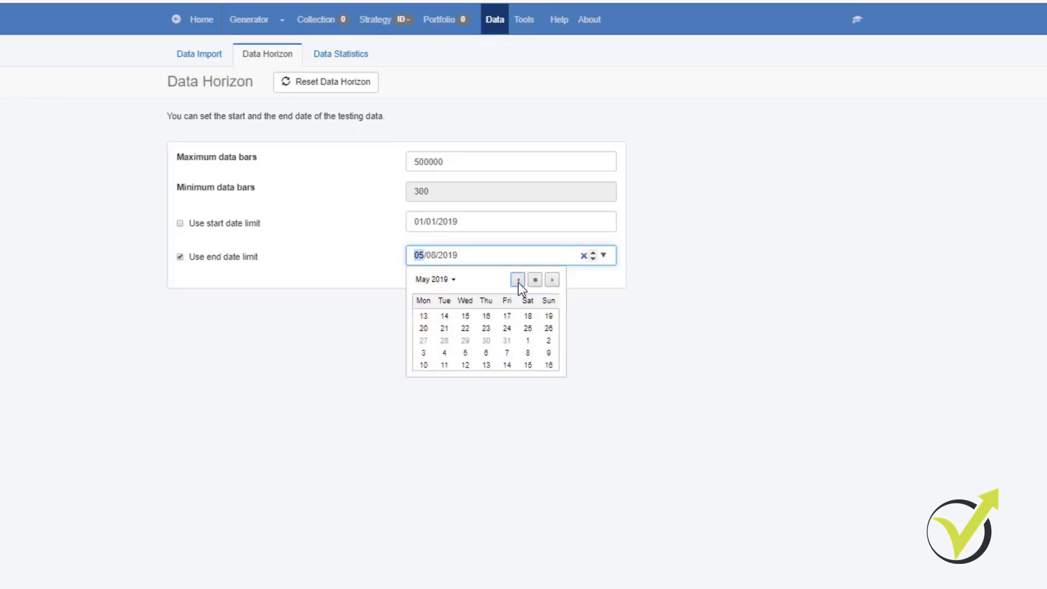
{"action": "left_click", "coordinate": [518, 280]}
{"action": "left_click", "coordinate": [517, 280]}
{"action": "left_click", "coordinate": [518, 280]}
{"action": "left_click", "coordinate": [518, 280]}
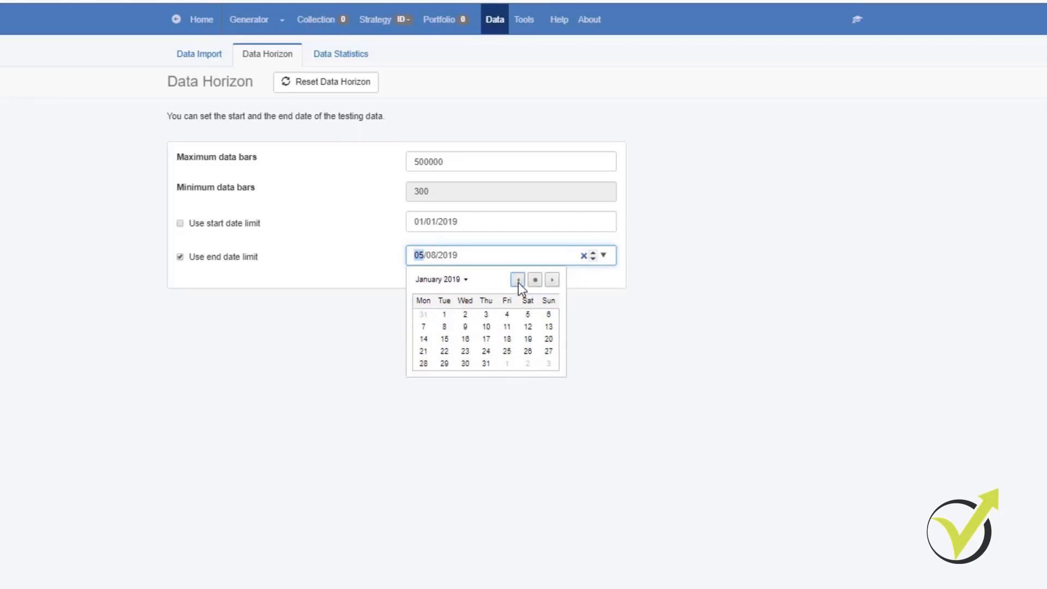
{"action": "left_click", "coordinate": [445, 315]}
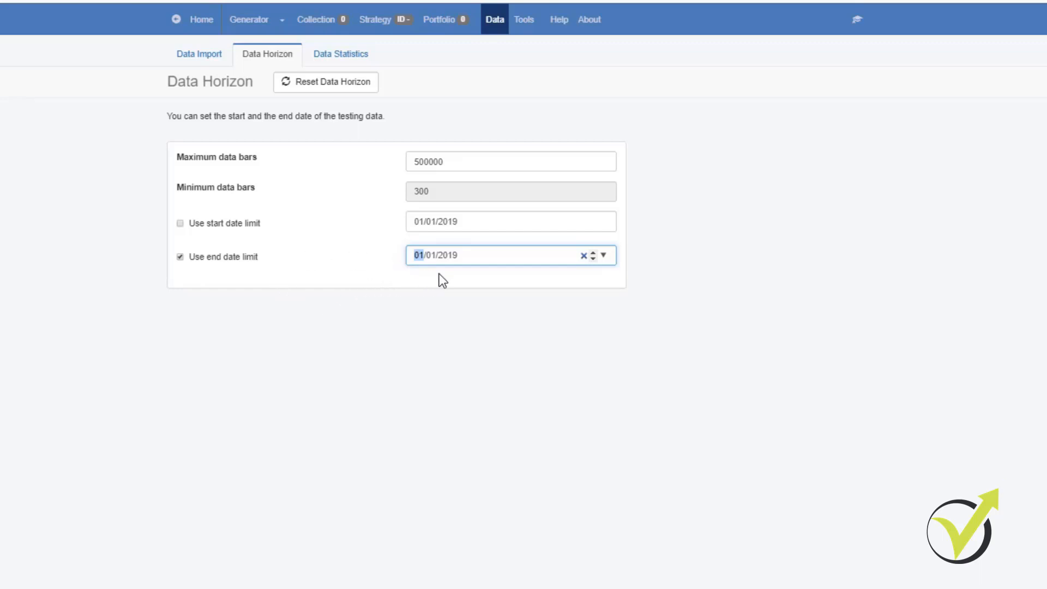
{"action": "left_click", "coordinate": [363, 282]}
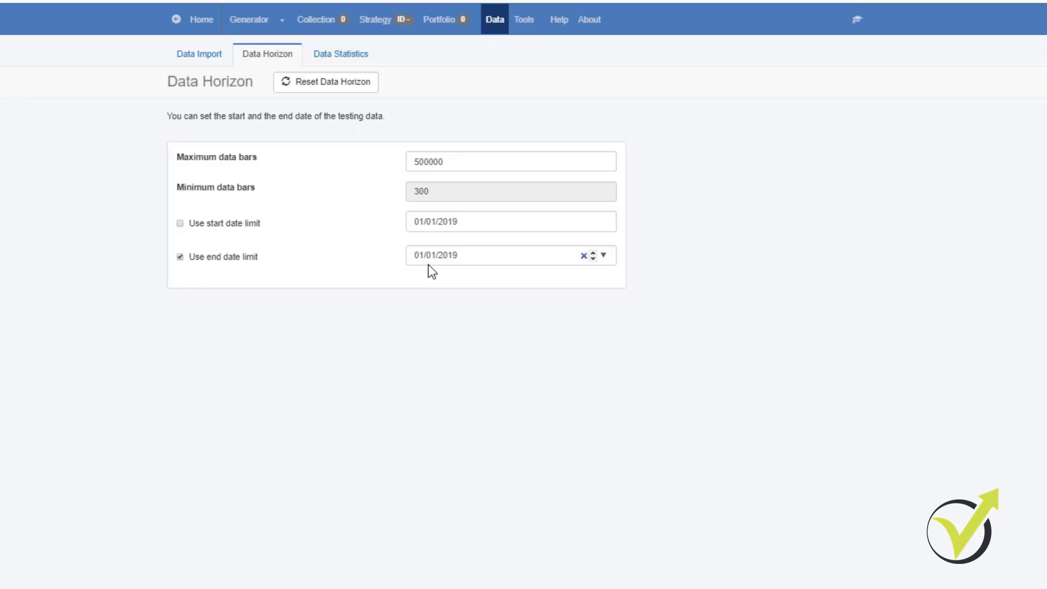
Check the Generator's settings and loaded historical data range, and start generating strategies for EURUSD H1
{"action": "left_click", "coordinate": [245, 22]}
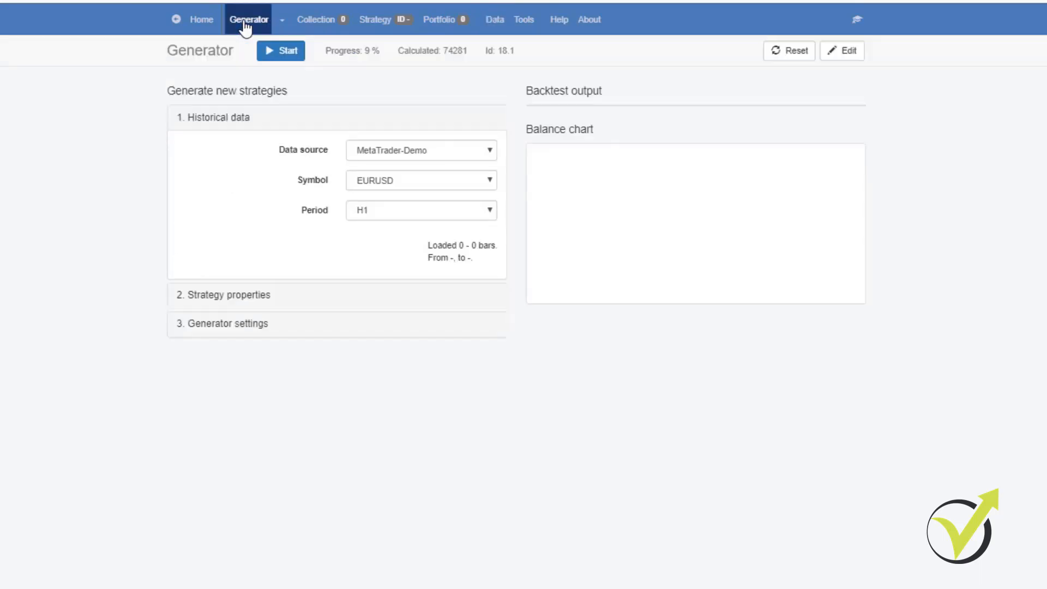
{"action": "left_click", "coordinate": [237, 325]}
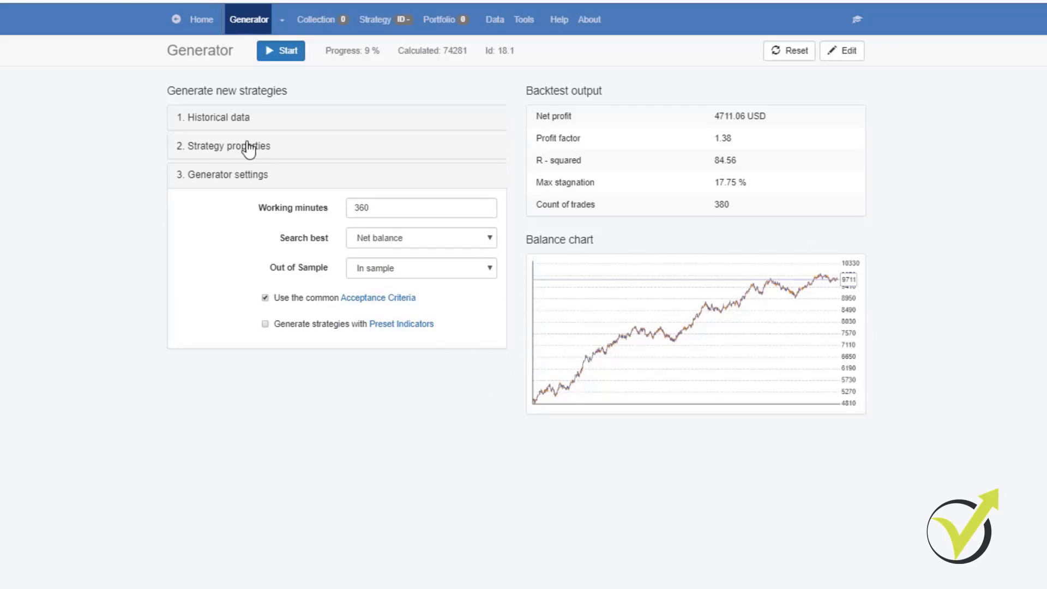
{"action": "left_click", "coordinate": [221, 123]}
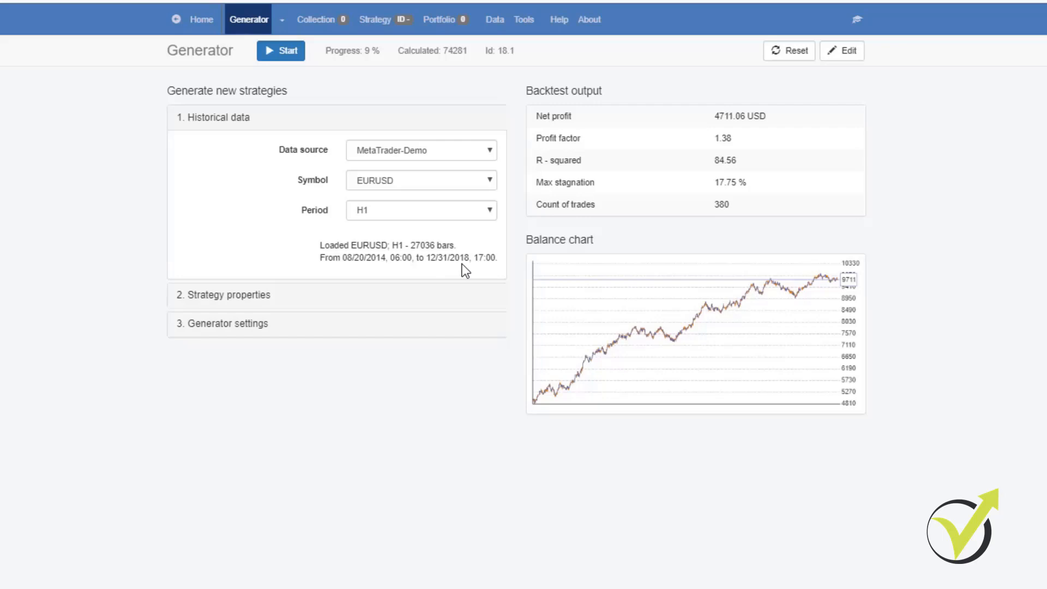
{"action": "left_click", "coordinate": [280, 52]}
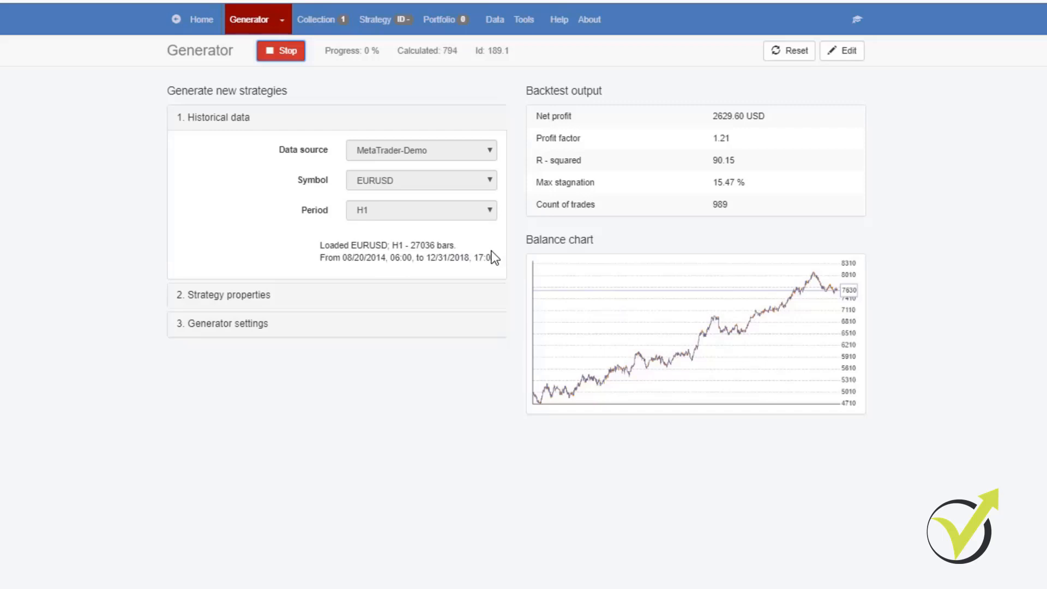
Review the generator settings and the newly collected strategies, viewing strategy ID 189.1 in the editor
{"action": "left_click", "coordinate": [236, 332]}
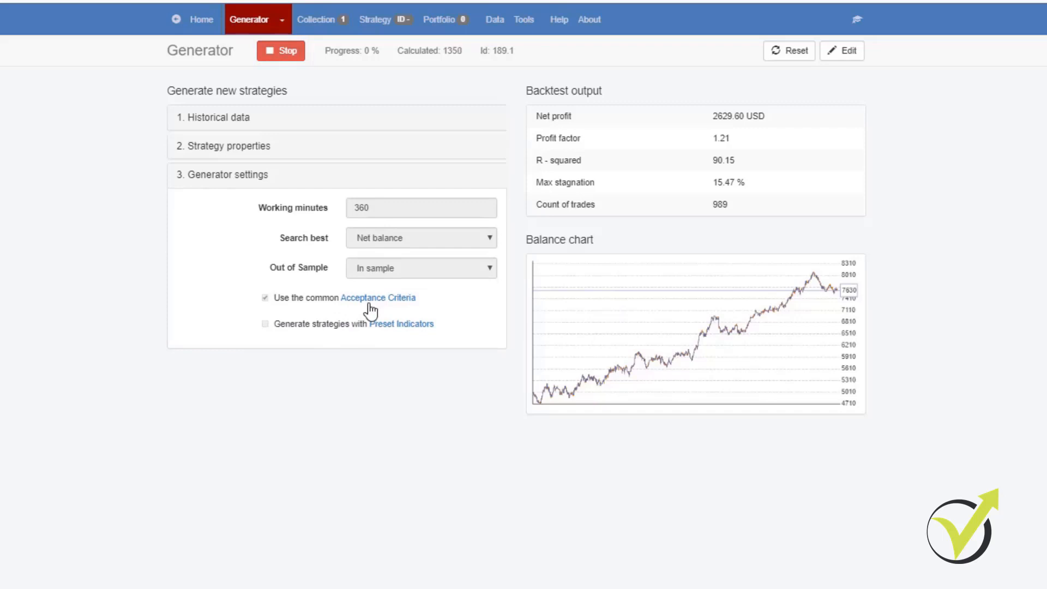
{"action": "left_click", "coordinate": [329, 21]}
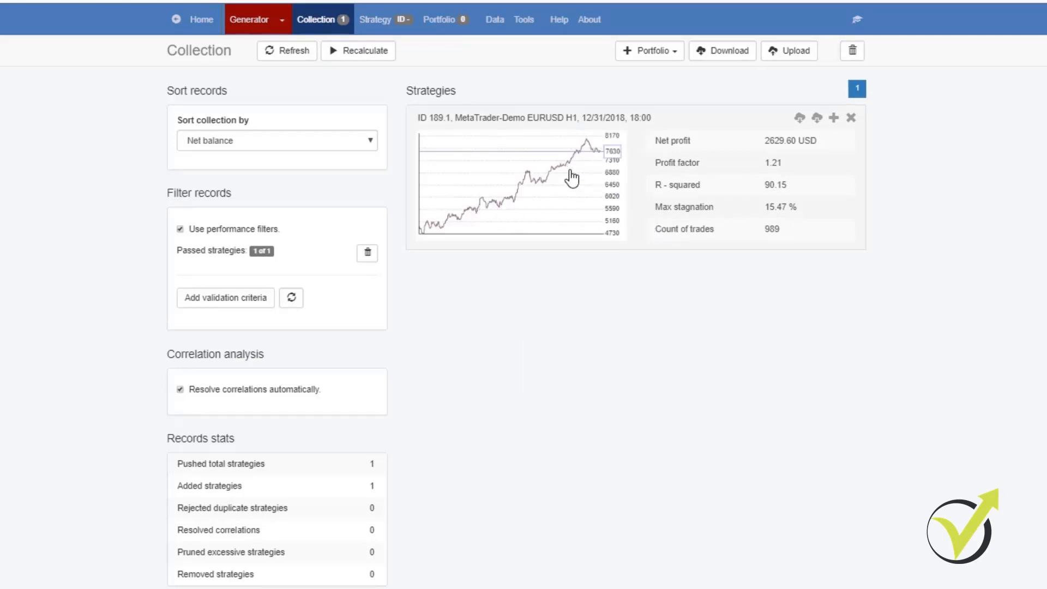
{"action": "left_click", "coordinate": [519, 187]}
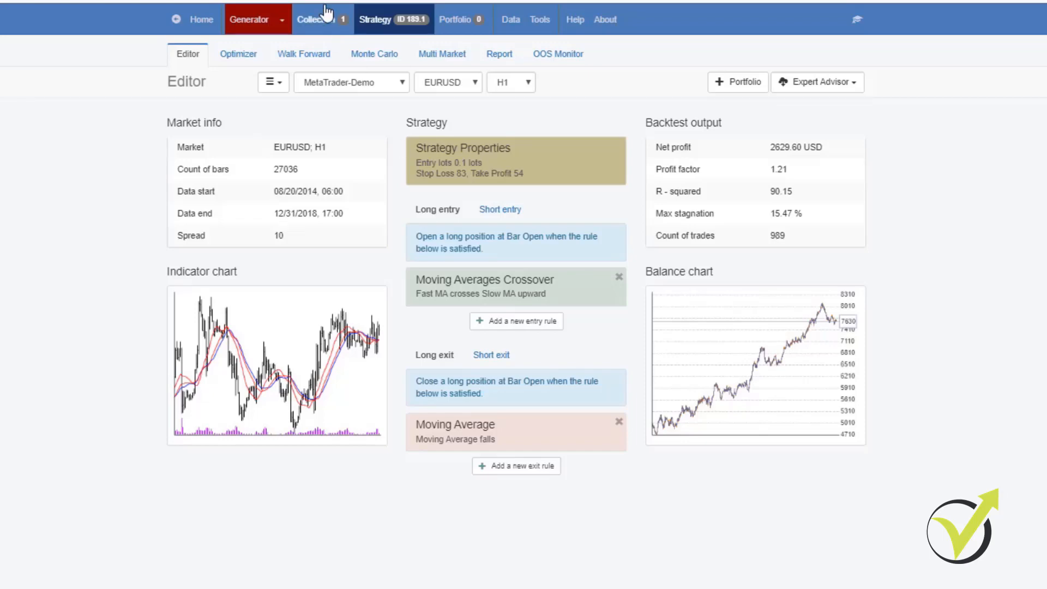
{"action": "left_click", "coordinate": [317, 27]}
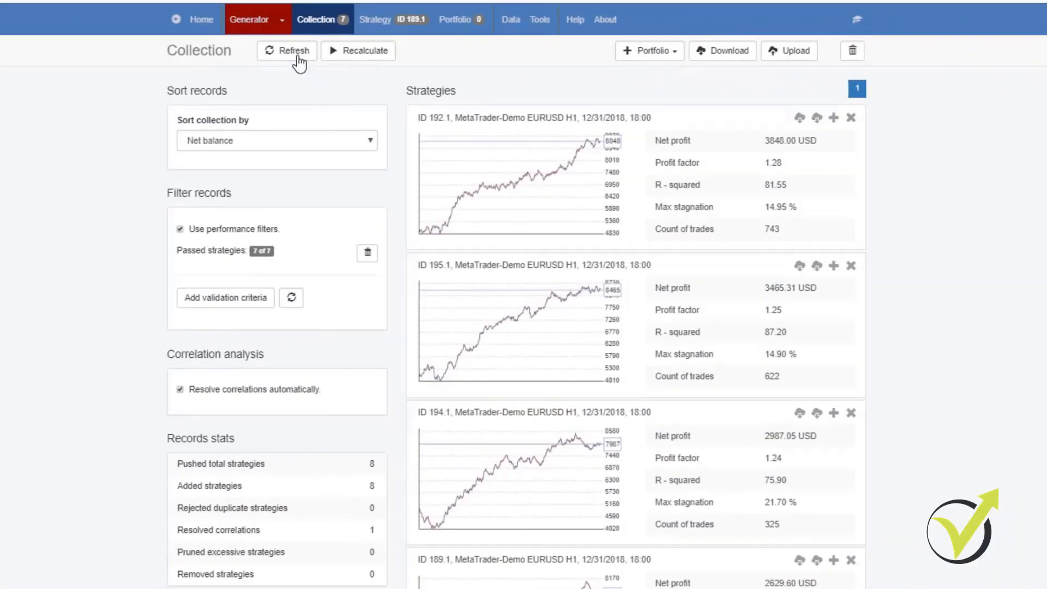
{"action": "scroll", "coordinate": [517, 295], "scroll_direction": "down", "scroll_amount": 12}
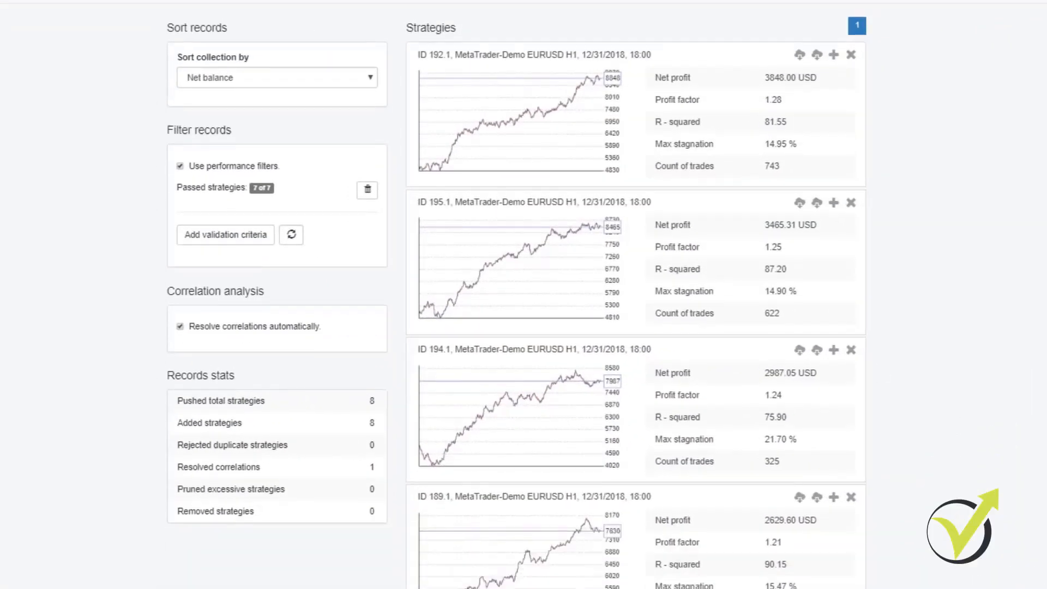
{"action": "scroll", "coordinate": [523, 294], "scroll_direction": "up", "scroll_amount": 12}
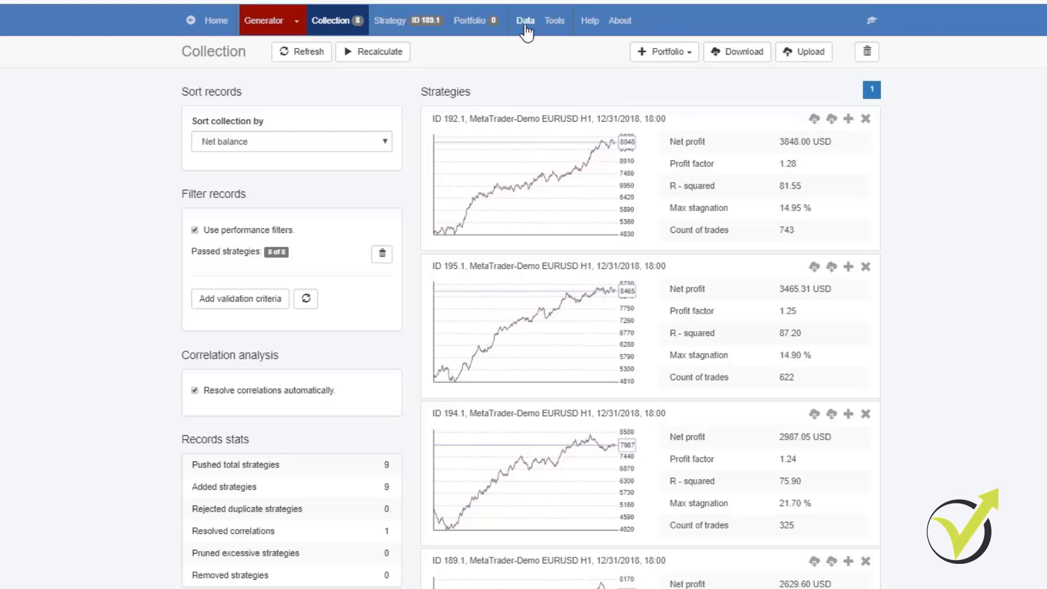
Stop the running Generator and turn off the end date limit in the Data Horizon
{"action": "left_click", "coordinate": [252, 29]}
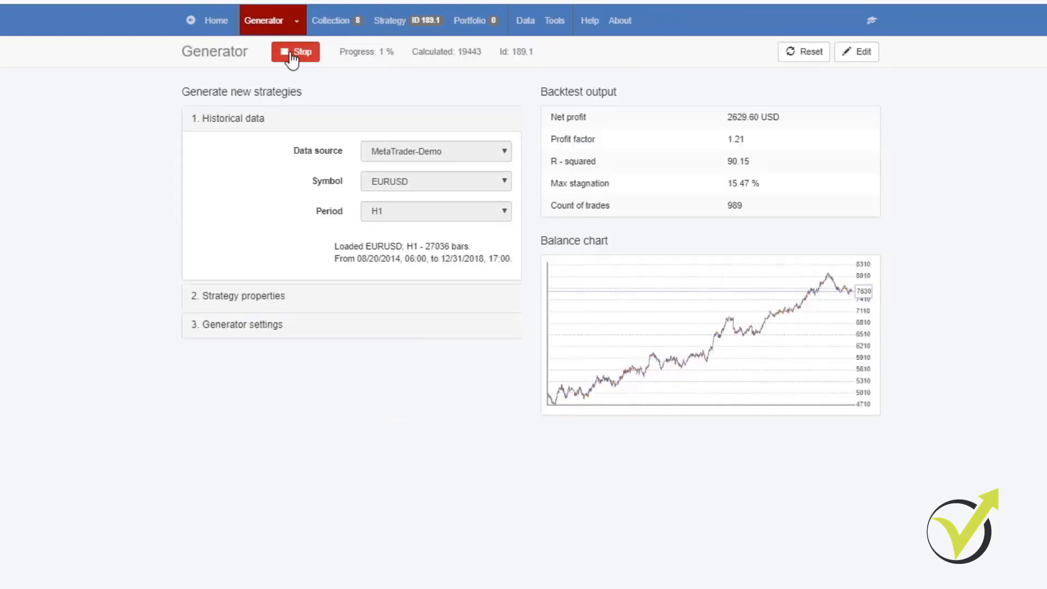
{"action": "left_click", "coordinate": [294, 52]}
{"action": "left_click", "coordinate": [524, 23]}
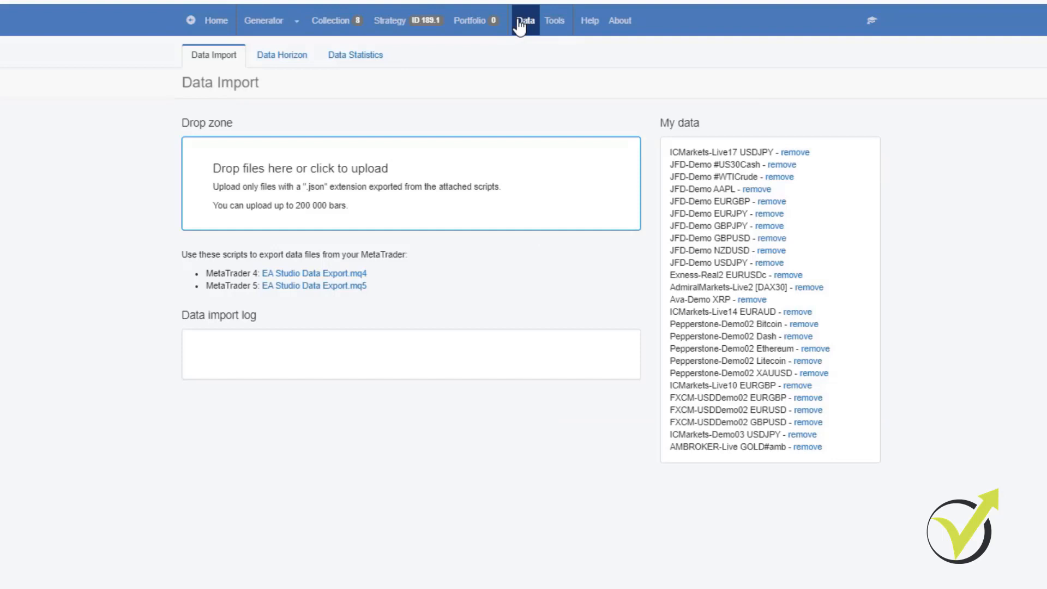
{"action": "left_click", "coordinate": [281, 61]}
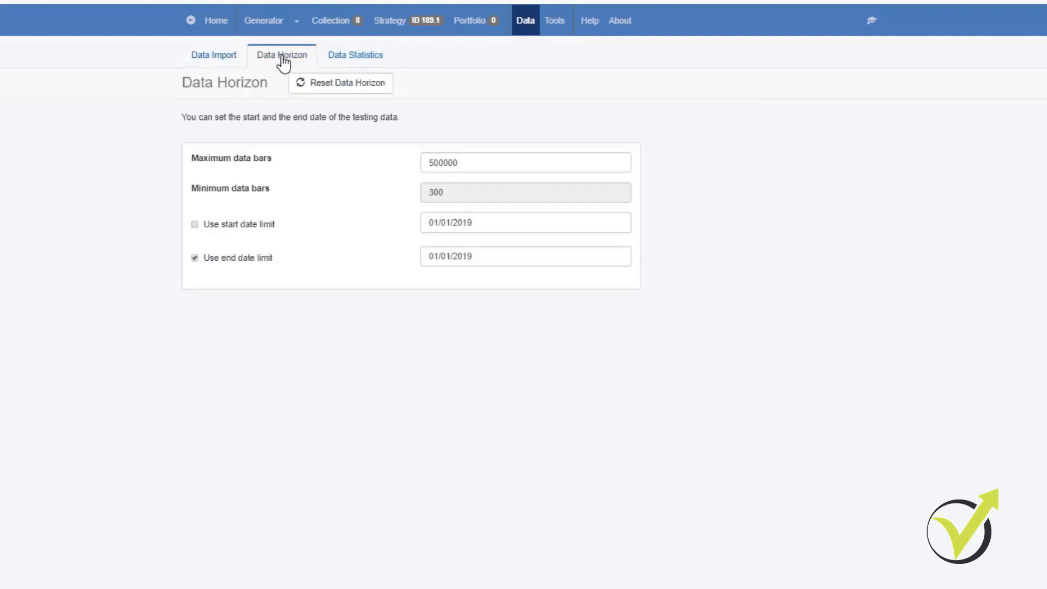
{"action": "left_click", "coordinate": [194, 260]}
Recalculate all strategies in the collection without the end date limit
{"action": "left_click", "coordinate": [347, 27]}
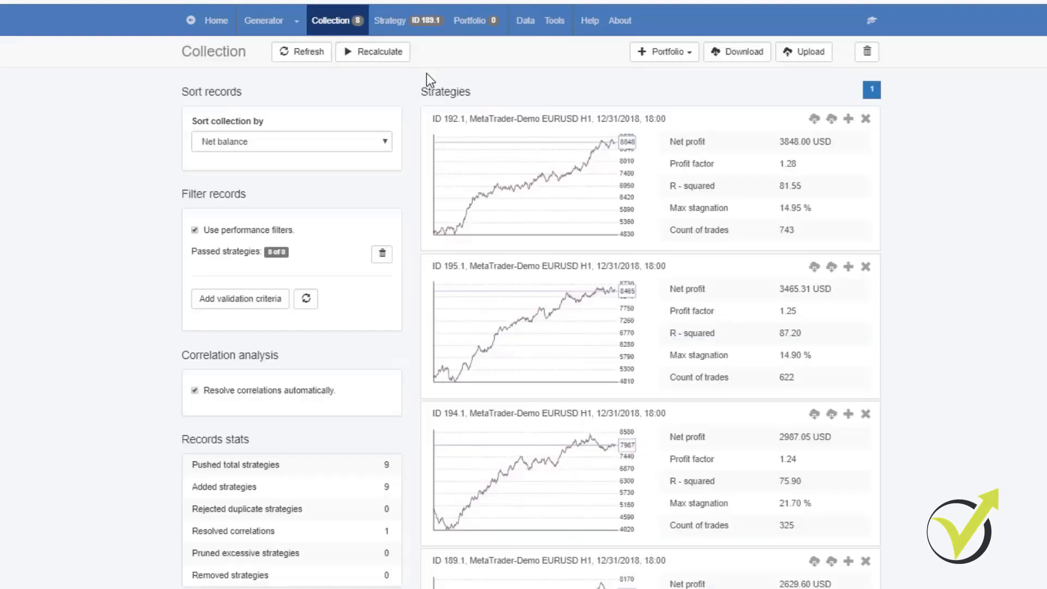
{"action": "left_click", "coordinate": [377, 53]}
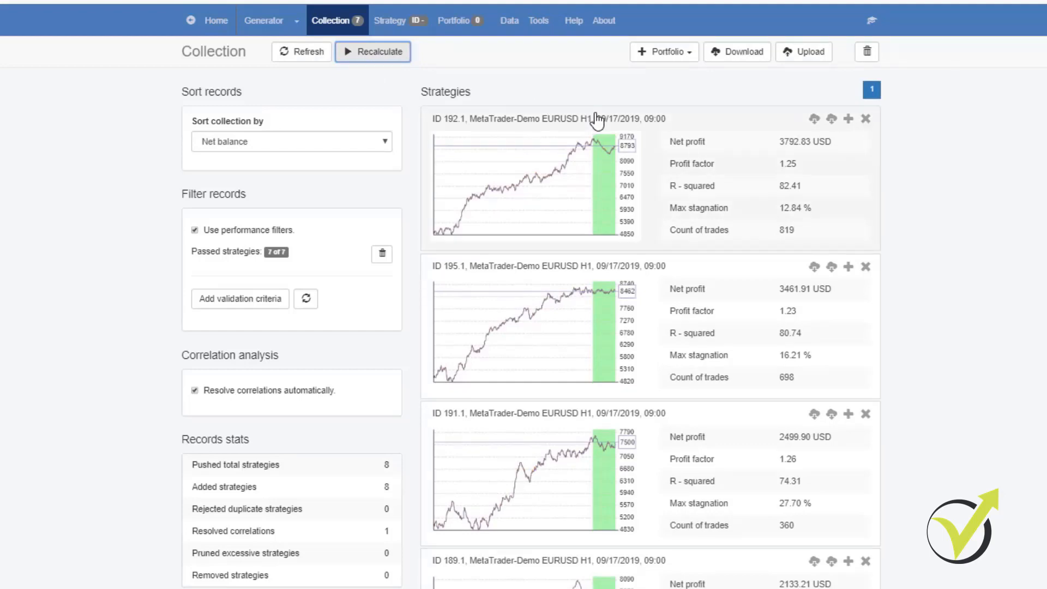
Examine the green out-of-sample section of each recalculated strategy's balance chart throughout the collection
{"action": "scroll", "coordinate": [602, 303], "scroll_direction": "down", "scroll_amount": 9}
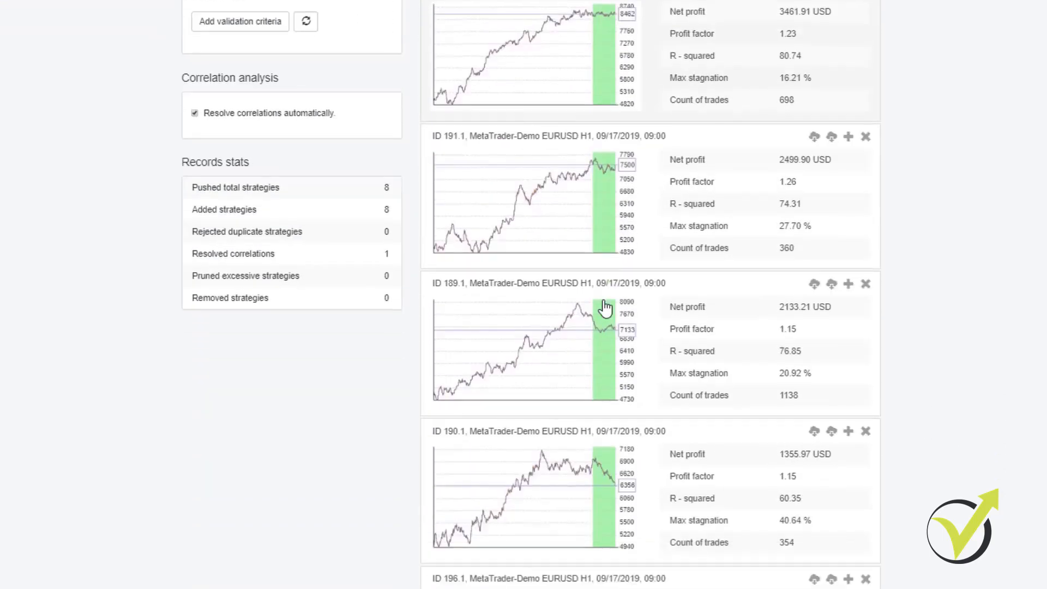
{"action": "scroll", "coordinate": [604, 308], "scroll_direction": "down", "scroll_amount": 3}
{"action": "scroll", "coordinate": [604, 308], "scroll_direction": "up", "scroll_amount": 12}
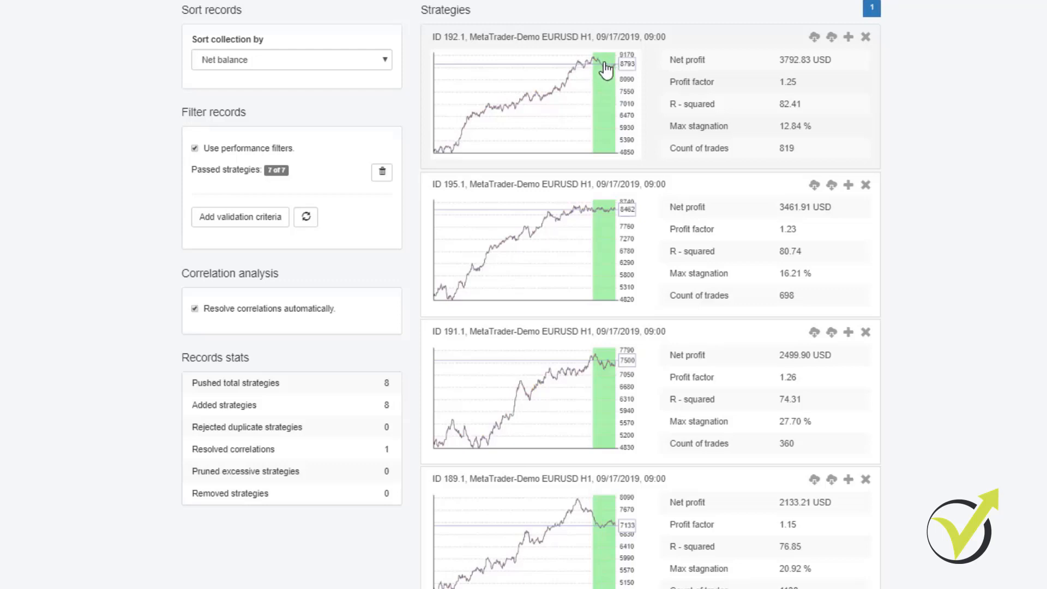
{"action": "scroll", "coordinate": [626, 381], "scroll_direction": "down", "scroll_amount": 7}
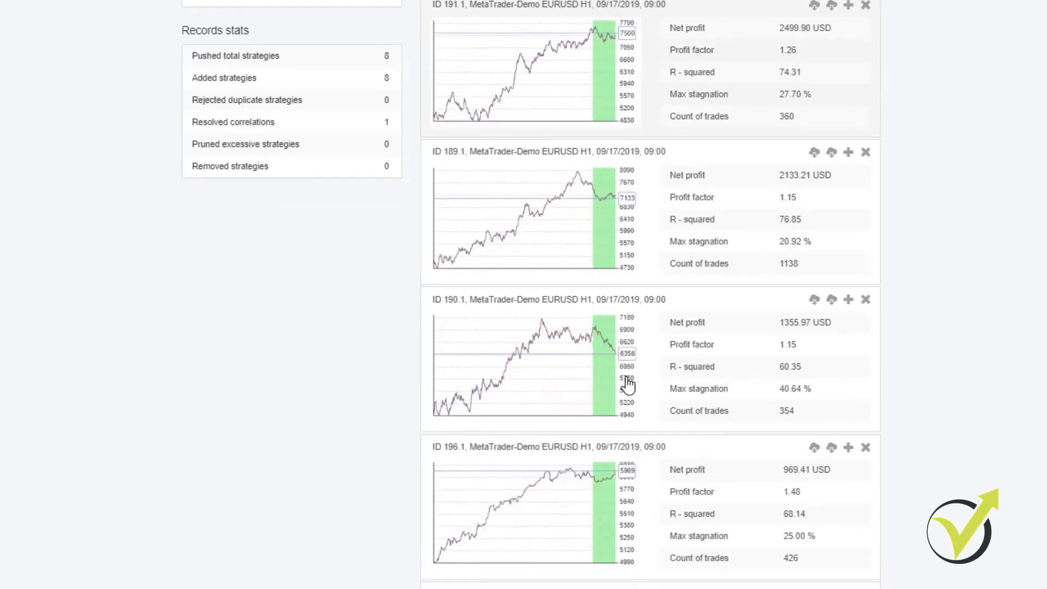
{"action": "scroll", "coordinate": [627, 384], "scroll_direction": "down", "scroll_amount": 1}
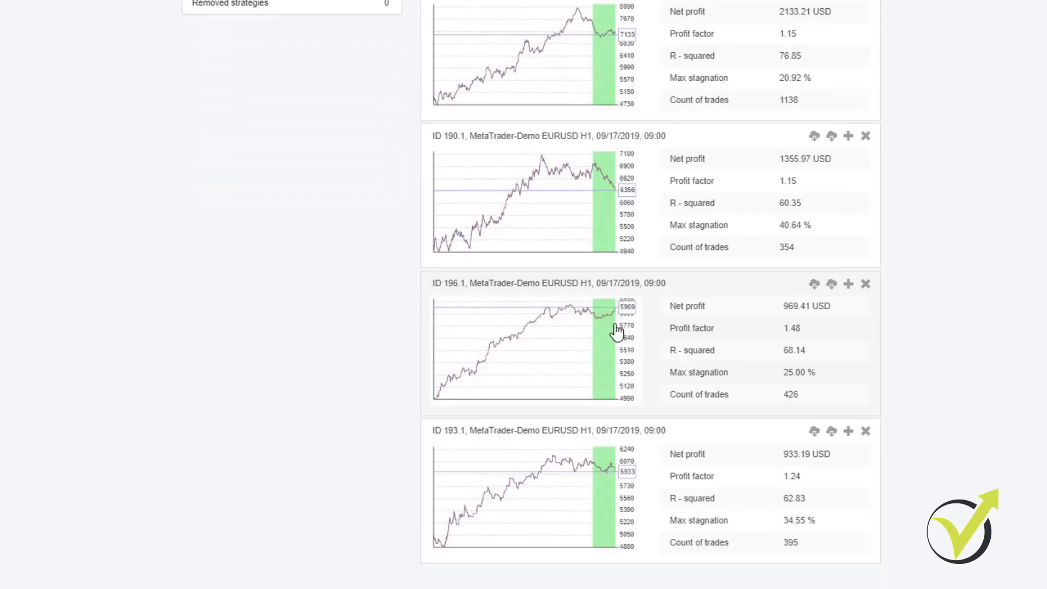
{"action": "scroll", "coordinate": [616, 329], "scroll_direction": "up", "scroll_amount": 5}
{"action": "scroll", "coordinate": [616, 330], "scroll_direction": "up", "scroll_amount": 2}
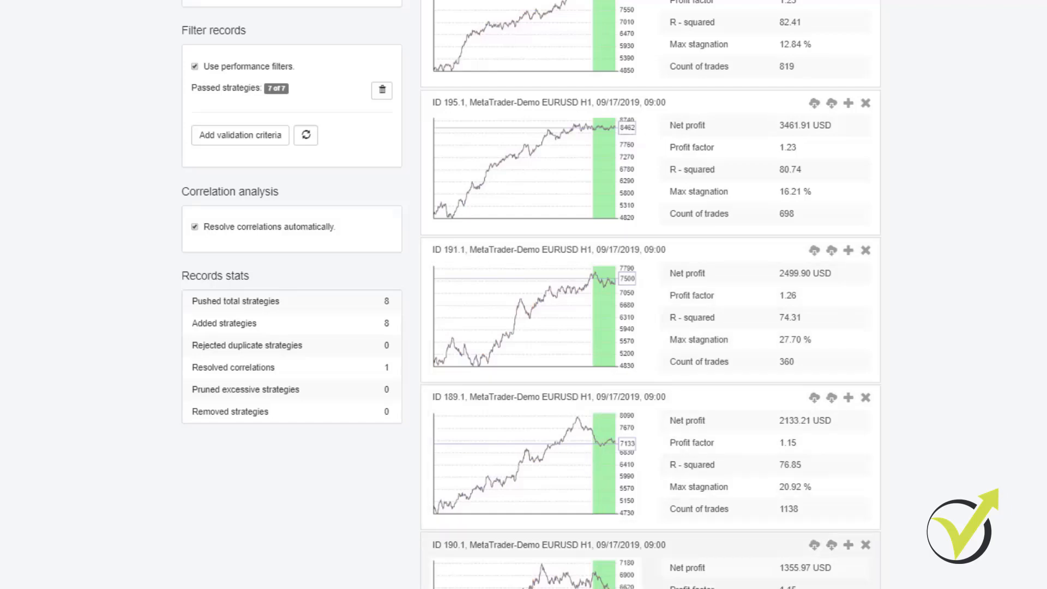
{"action": "scroll", "coordinate": [606, 513], "scroll_direction": "down", "scroll_amount": 7}
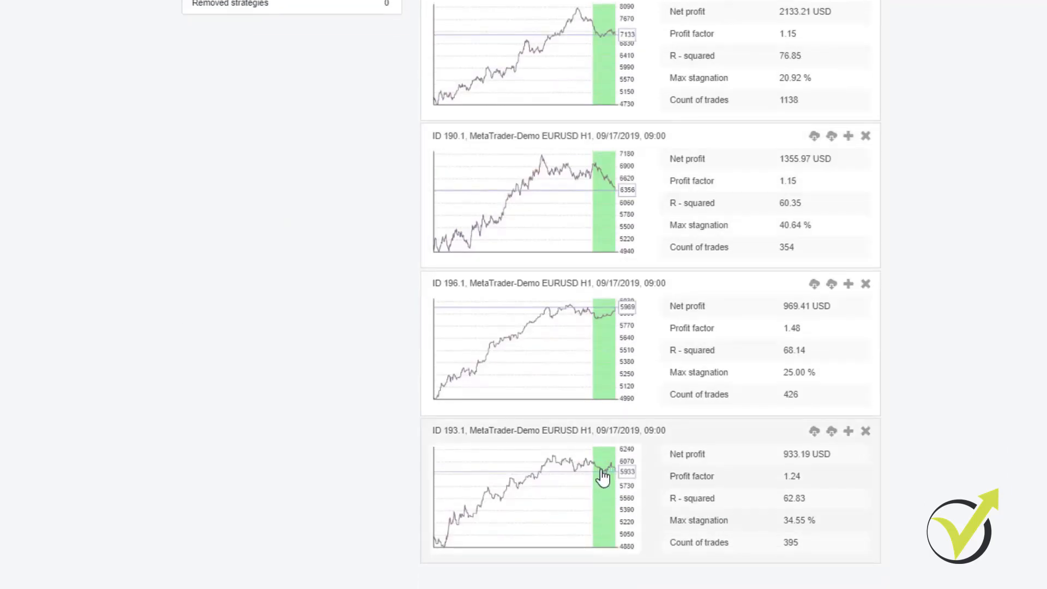
{"action": "scroll", "coordinate": [626, 540], "scroll_direction": "up", "scroll_amount": 7}
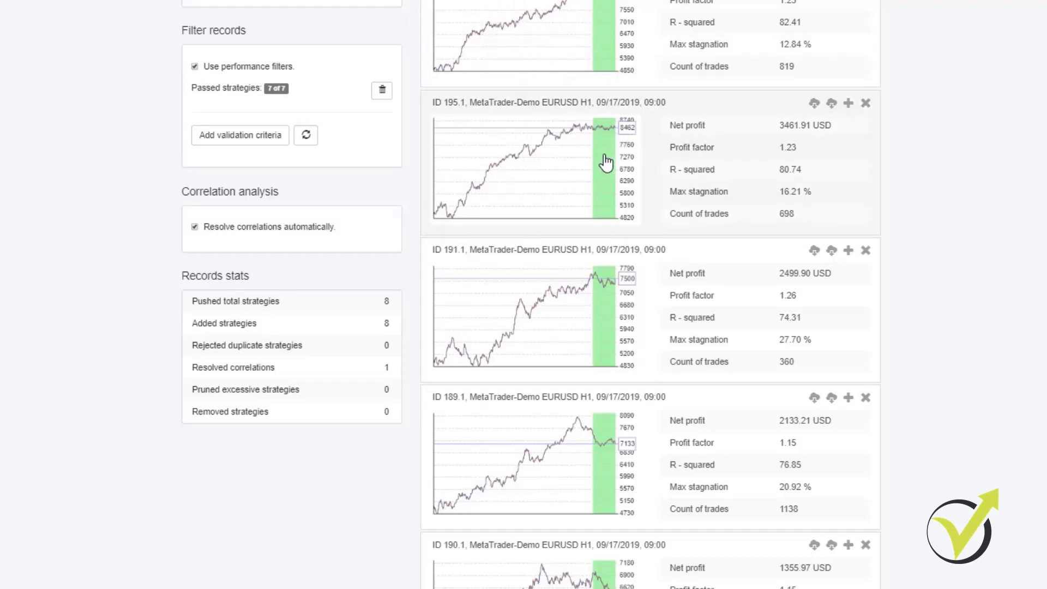
{"action": "scroll", "coordinate": [537, 365], "scroll_direction": "down", "scroll_amount": 5}
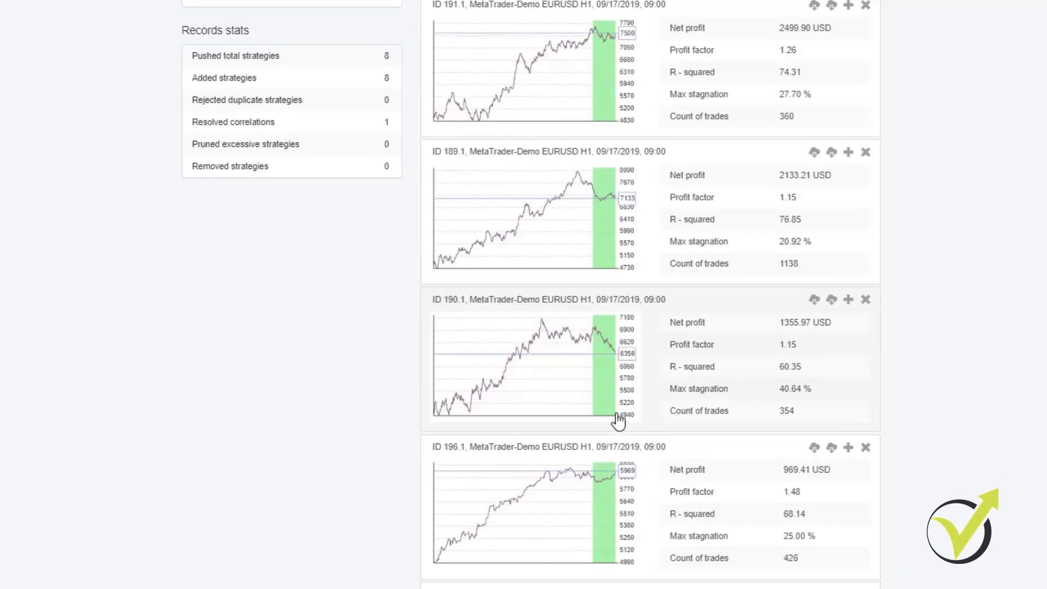
Look over the recalculated strategies' balance charts once more and remove all strategies from the collection
{"action": "scroll", "coordinate": [619, 420], "scroll_direction": "down", "scroll_amount": 5}
{"action": "scroll", "coordinate": [619, 420], "scroll_direction": "up", "scroll_amount": 12}
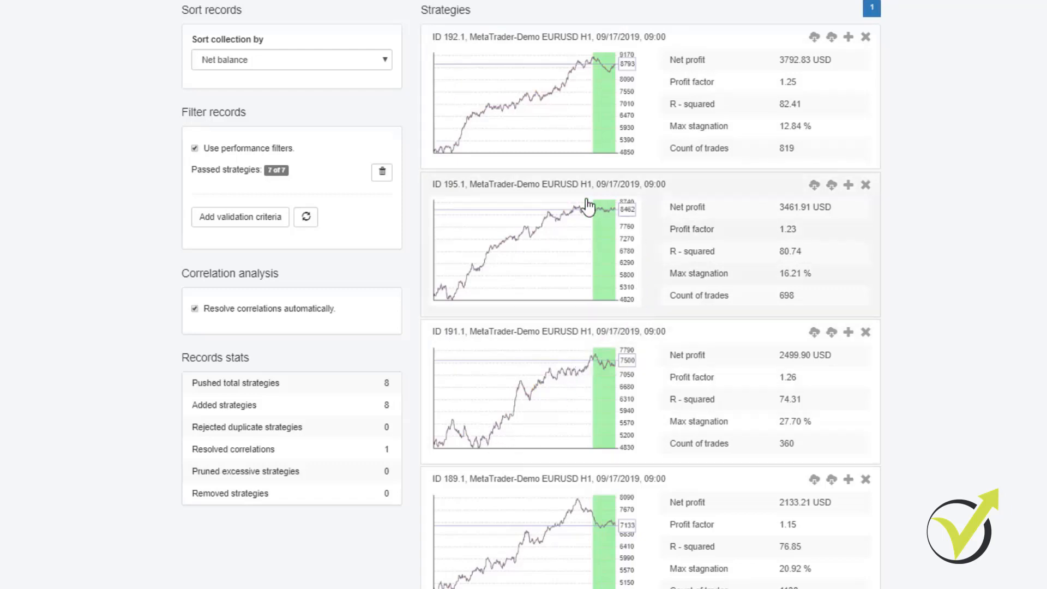
{"action": "scroll", "coordinate": [600, 561], "scroll_direction": "down", "scroll_amount": 5}
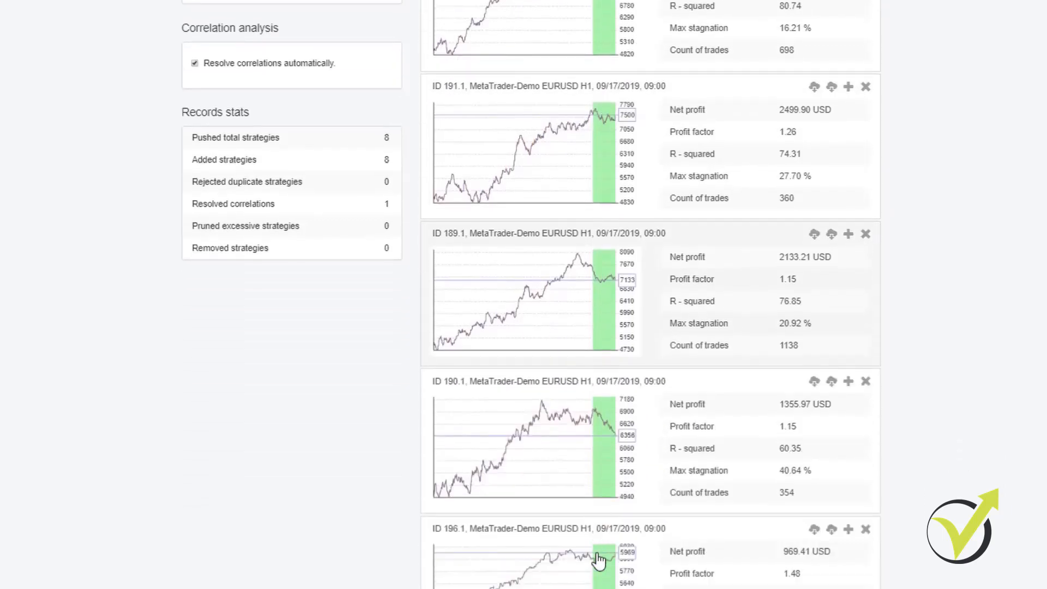
{"action": "scroll", "coordinate": [600, 561], "scroll_direction": "up", "scroll_amount": 7}
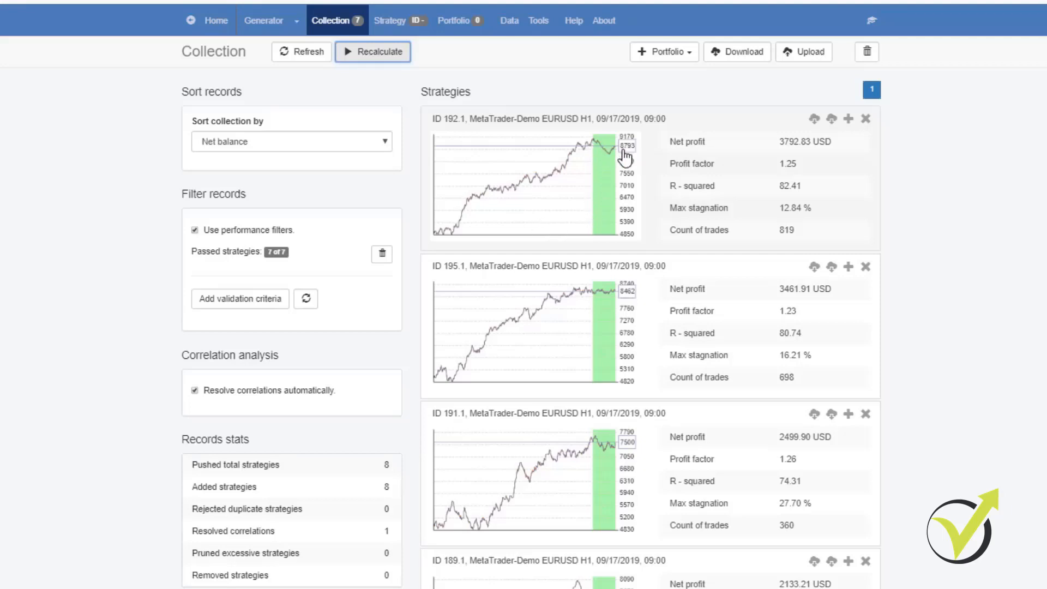
{"action": "left_click", "coordinate": [867, 51]}
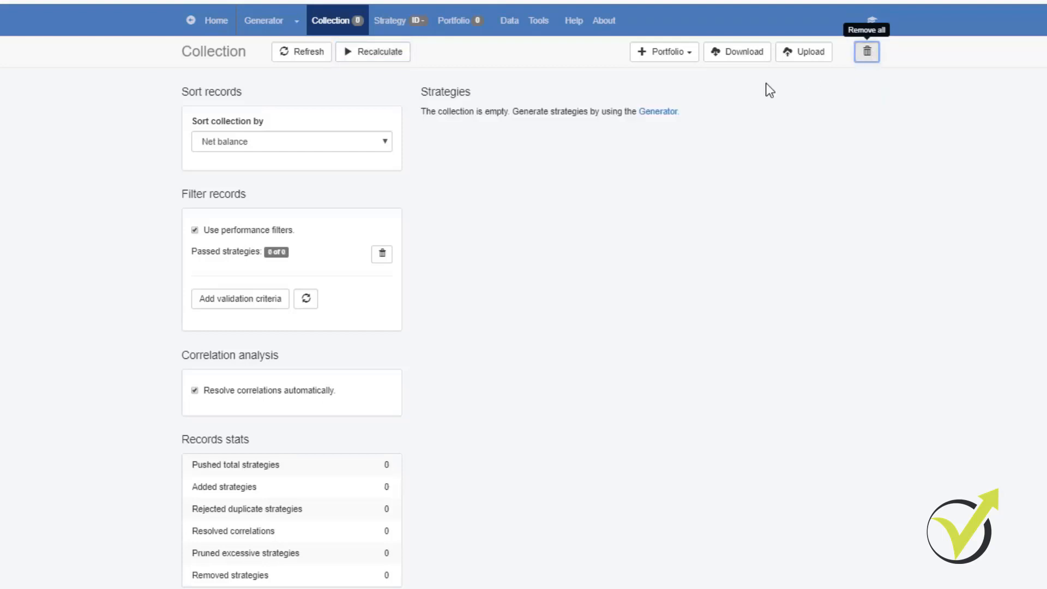
Set the Generator's Out of Sample option to 20 % OOS and start generating strategies
{"action": "left_click", "coordinate": [262, 20]}
{"action": "left_click", "coordinate": [382, 323]}
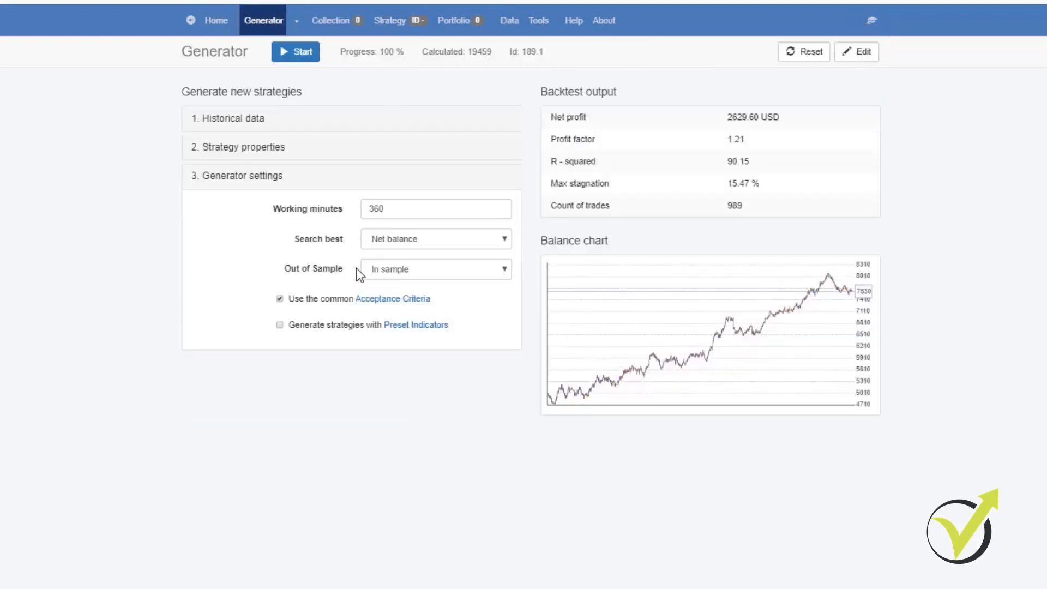
{"action": "left_click", "coordinate": [435, 273]}
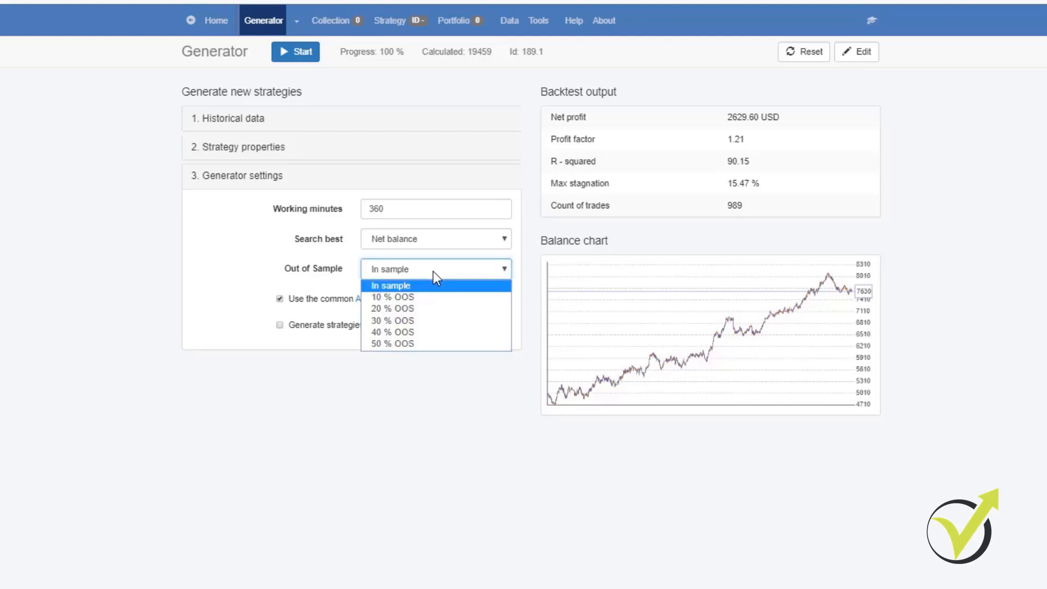
{"action": "left_click", "coordinate": [427, 310]}
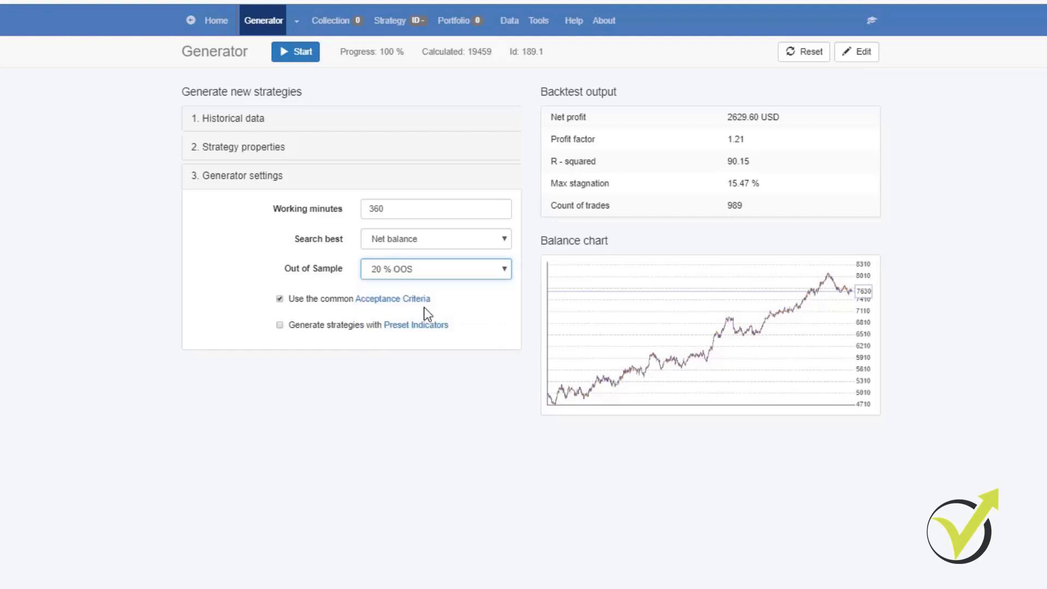
{"action": "left_click", "coordinate": [294, 51]}
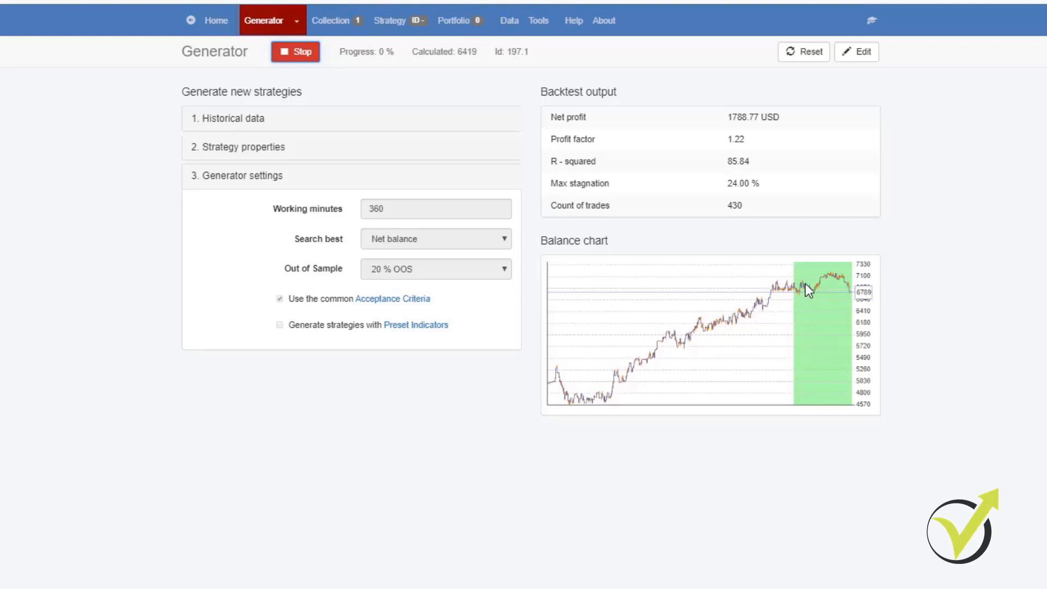
Review the in-sample, out-of-sample and complete backtest statistics of collected strategy ID 198.1 in the OOS Monitor
{"action": "left_click", "coordinate": [349, 21]}
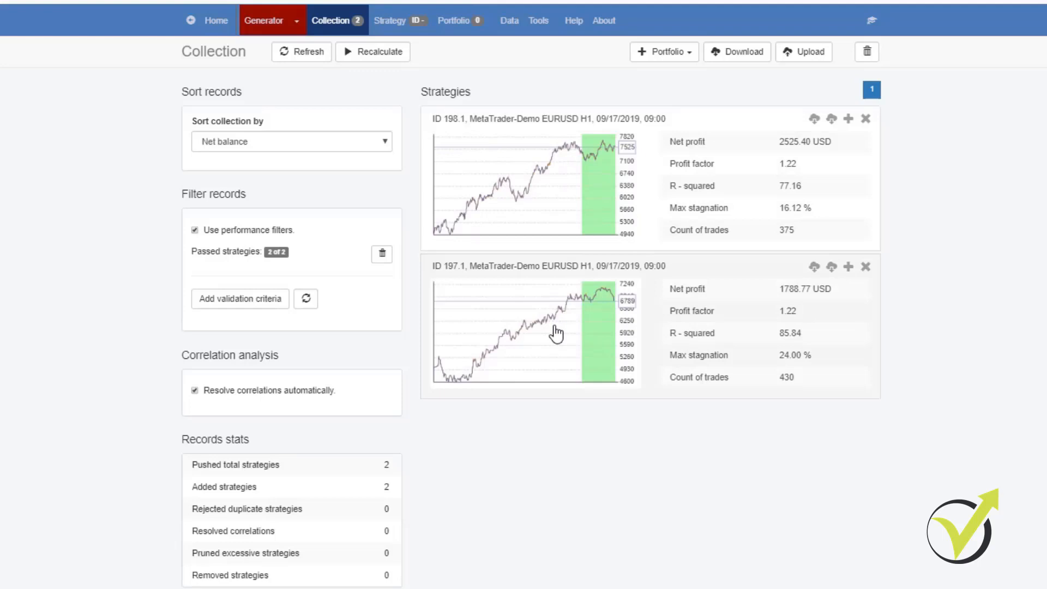
{"action": "left_click", "coordinate": [555, 200]}
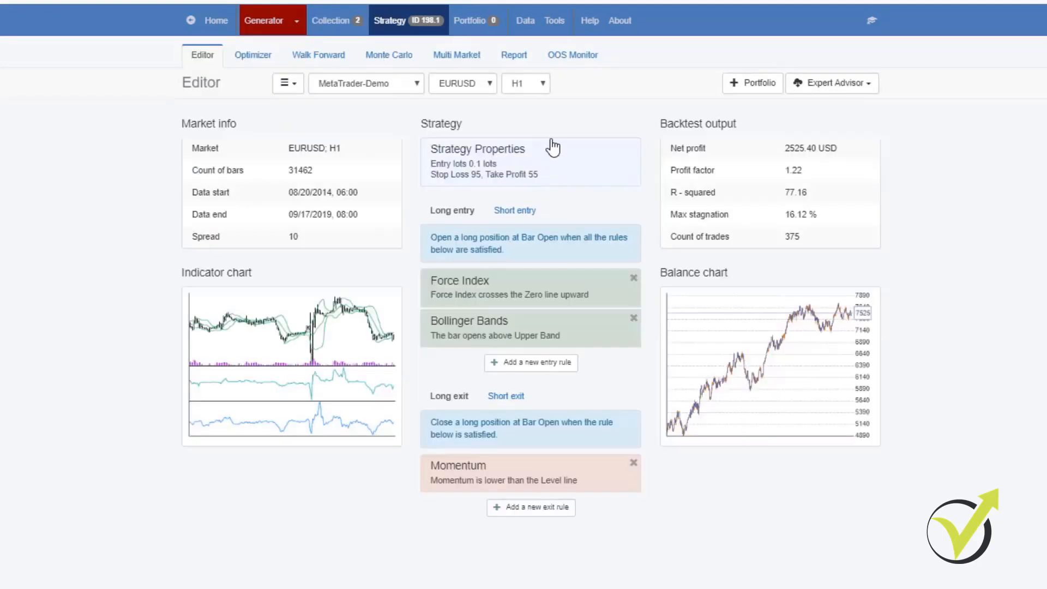
{"action": "left_click", "coordinate": [579, 64]}
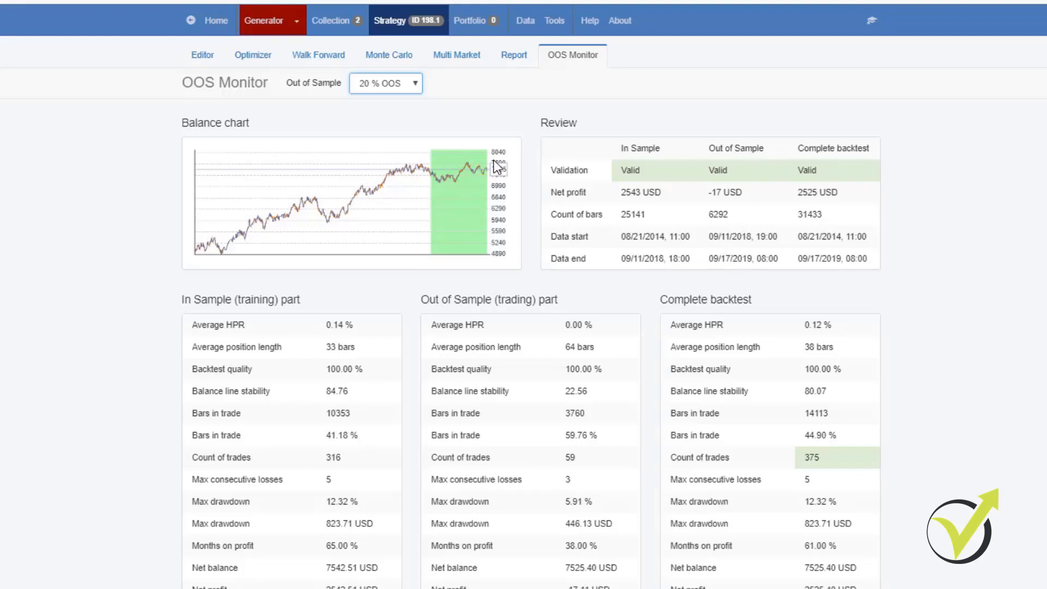
{"action": "scroll", "coordinate": [488, 404], "scroll_direction": "down", "scroll_amount": 2}
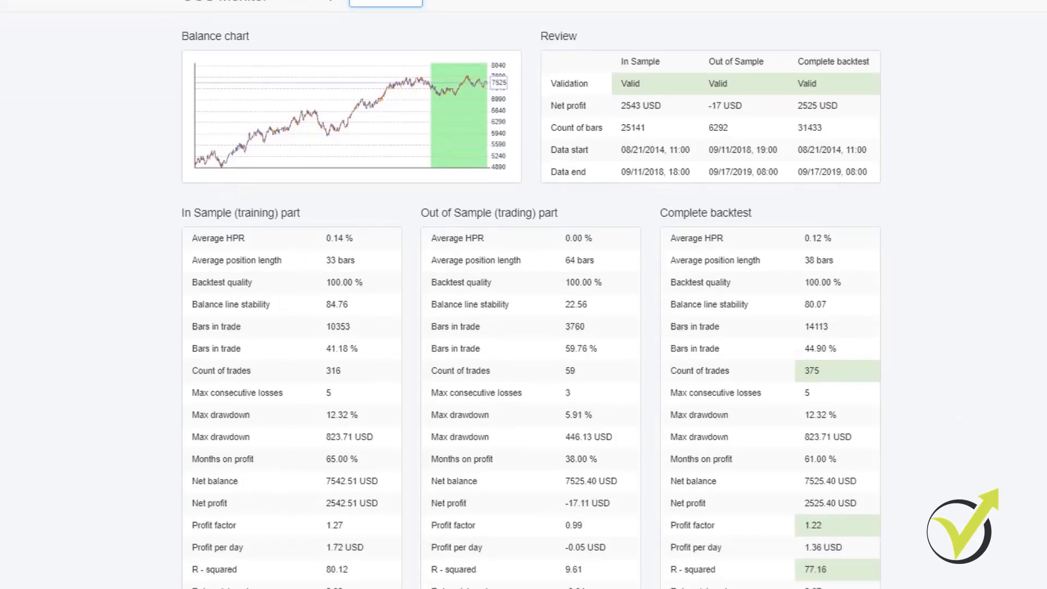
{"action": "scroll", "coordinate": [768, 191], "scroll_direction": "down", "scroll_amount": 2}
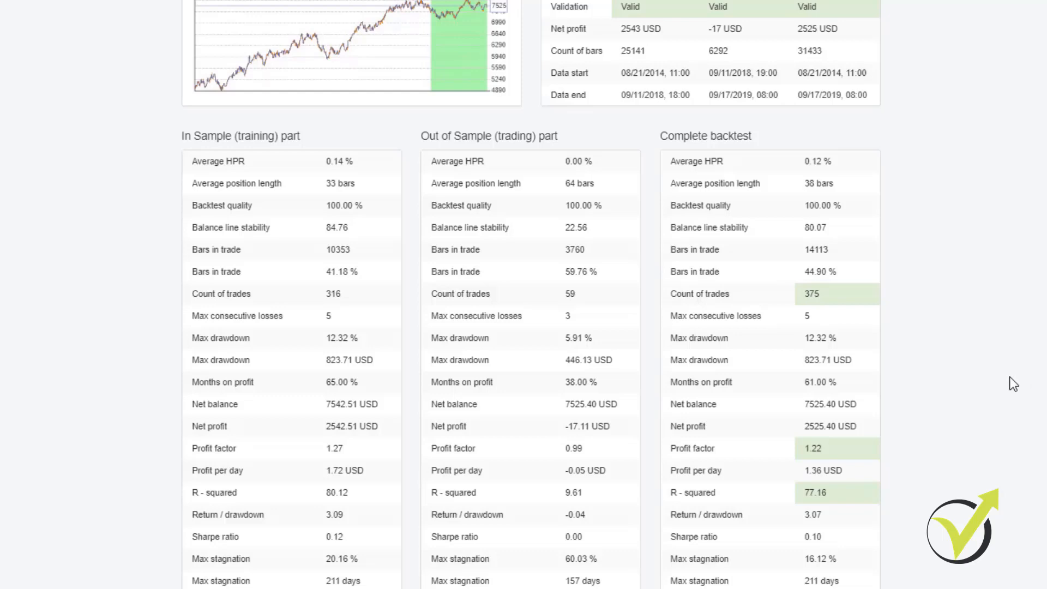
{"action": "scroll", "coordinate": [1013, 385], "scroll_direction": "up", "scroll_amount": 2}
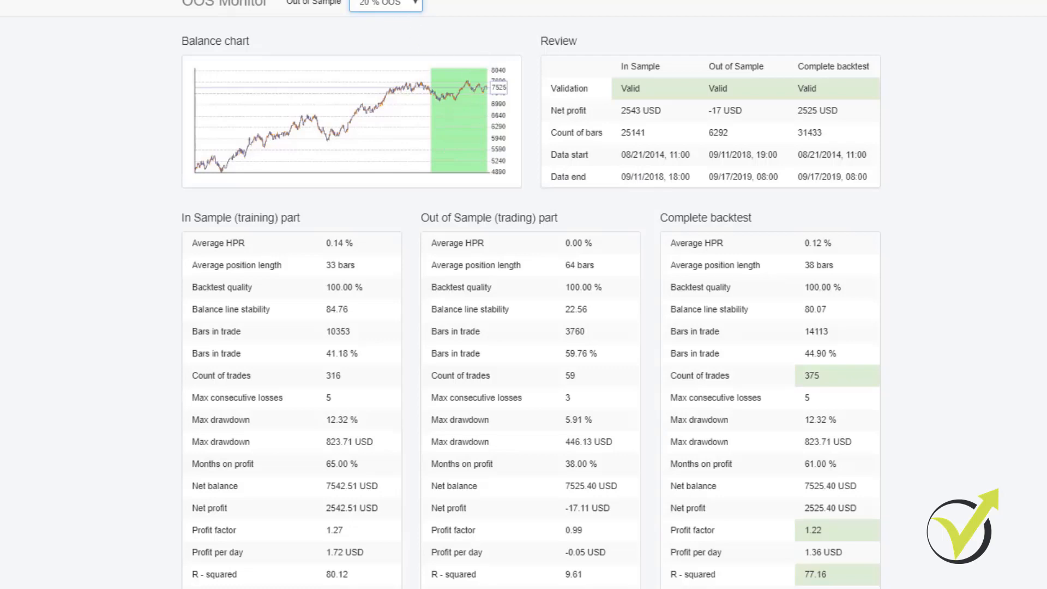
View strategy ID 197.1 and compare the green out-of-sample sections of the newly collected strategies
{"action": "left_click", "coordinate": [523, 1]}
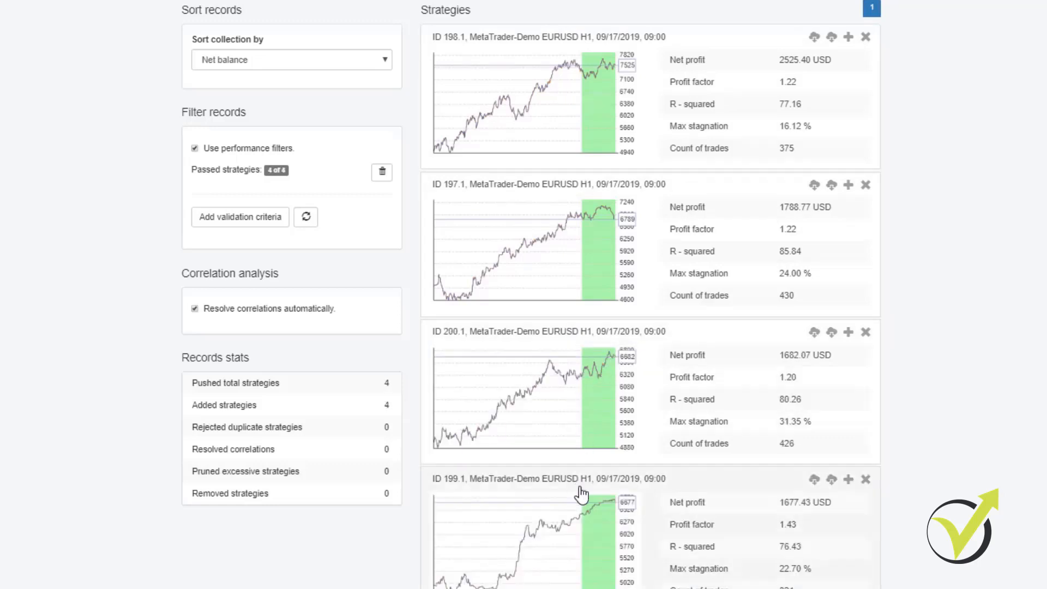
{"action": "left_click", "coordinate": [591, 227]}
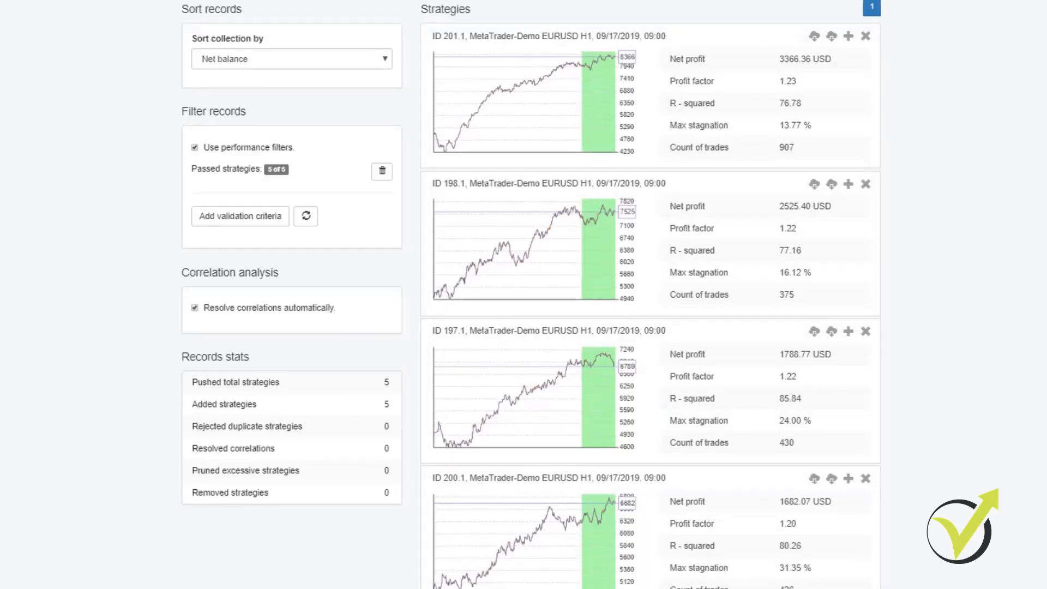
{"action": "scroll", "coordinate": [591, 554], "scroll_direction": "down", "scroll_amount": 3}
{"action": "scroll", "coordinate": [607, 513], "scroll_direction": "up", "scroll_amount": 2}
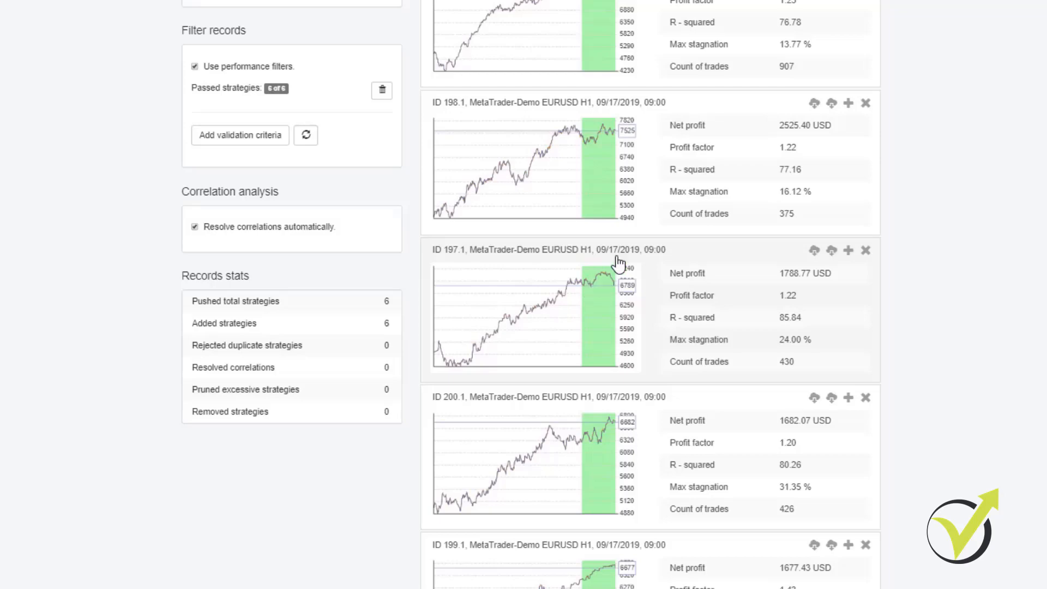
{"action": "scroll", "coordinate": [655, 272], "scroll_direction": "up", "scroll_amount": 3}
Stop the running Generator and remove all strategies generated with 20 % OOS from the collection
{"action": "left_click", "coordinate": [273, 25]}
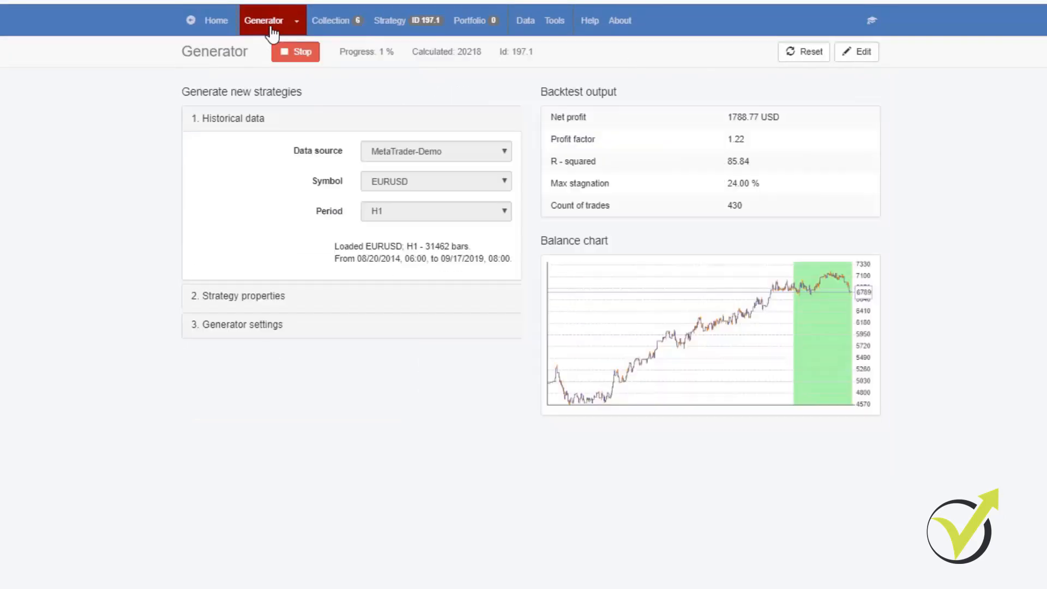
{"action": "left_click", "coordinate": [297, 52]}
{"action": "left_click", "coordinate": [354, 21]}
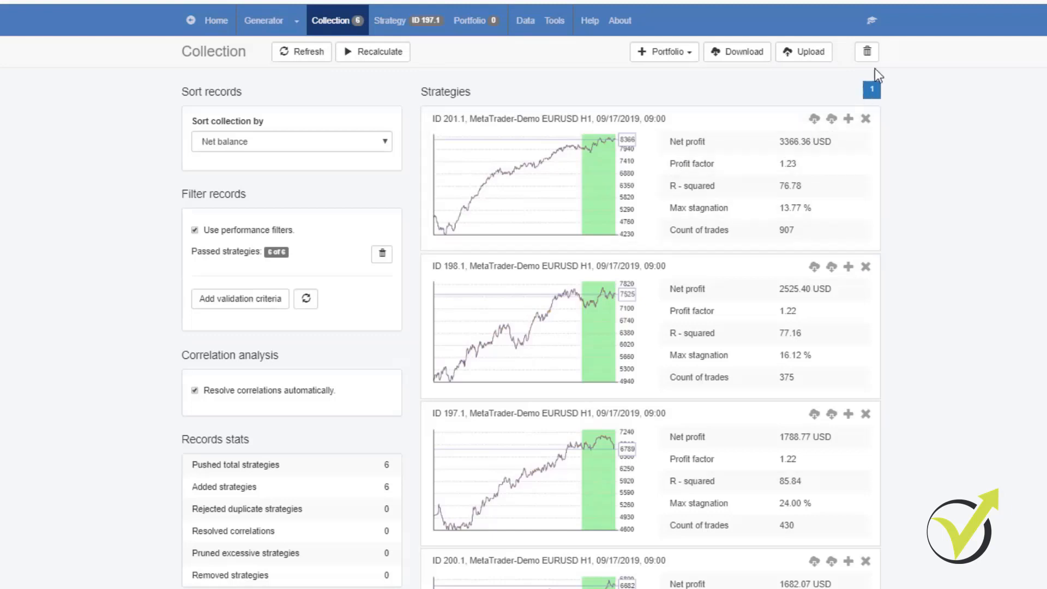
{"action": "left_click", "coordinate": [868, 53]}
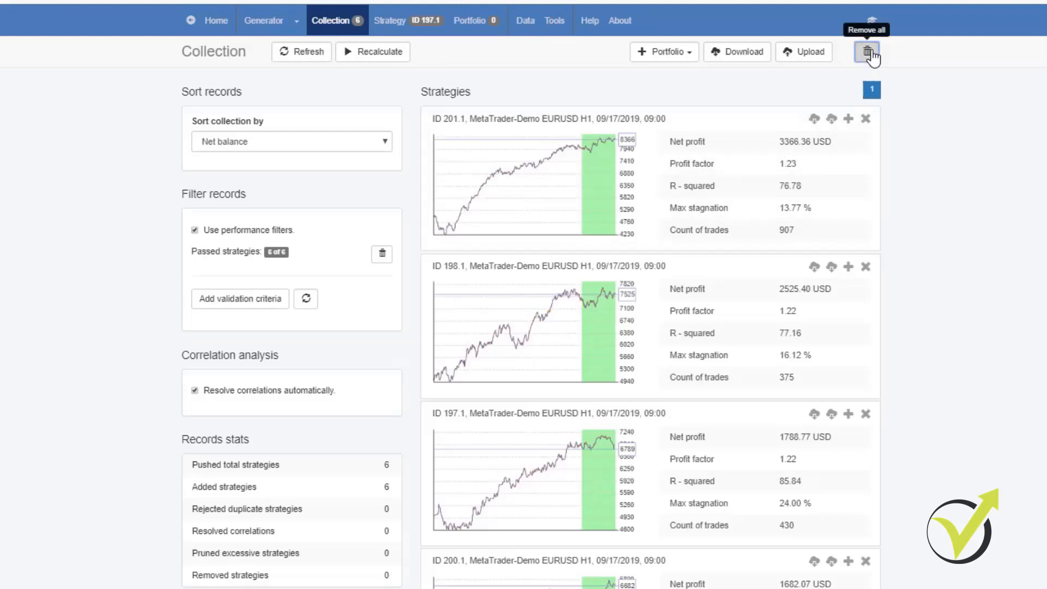
Add a minimum profit factor of 1.1 for the In Sample (training) part to the common Acceptance Criteria
{"action": "left_click", "coordinate": [265, 23]}
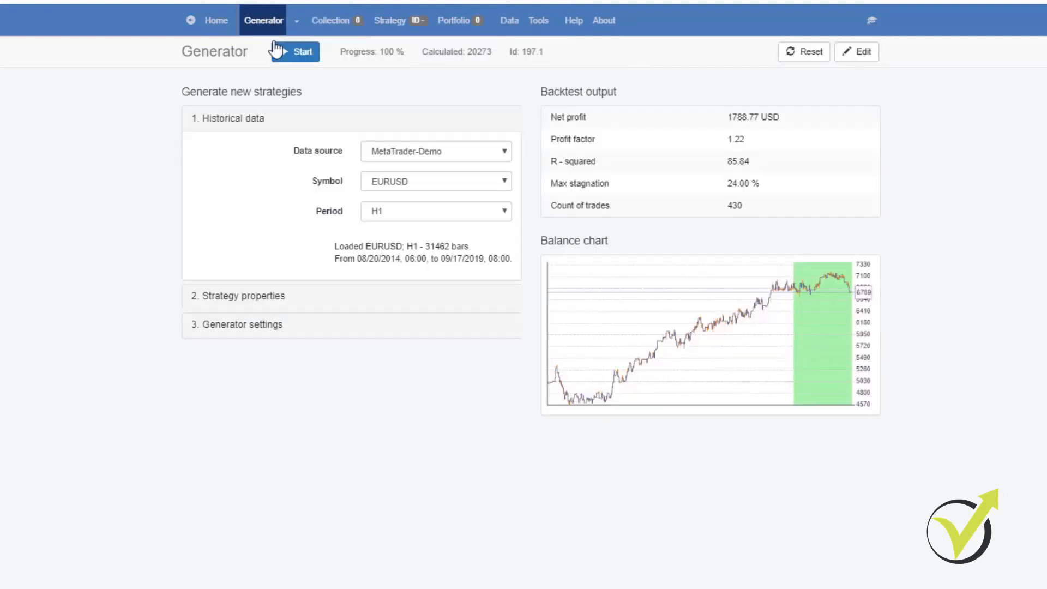
{"action": "left_click", "coordinate": [262, 331]}
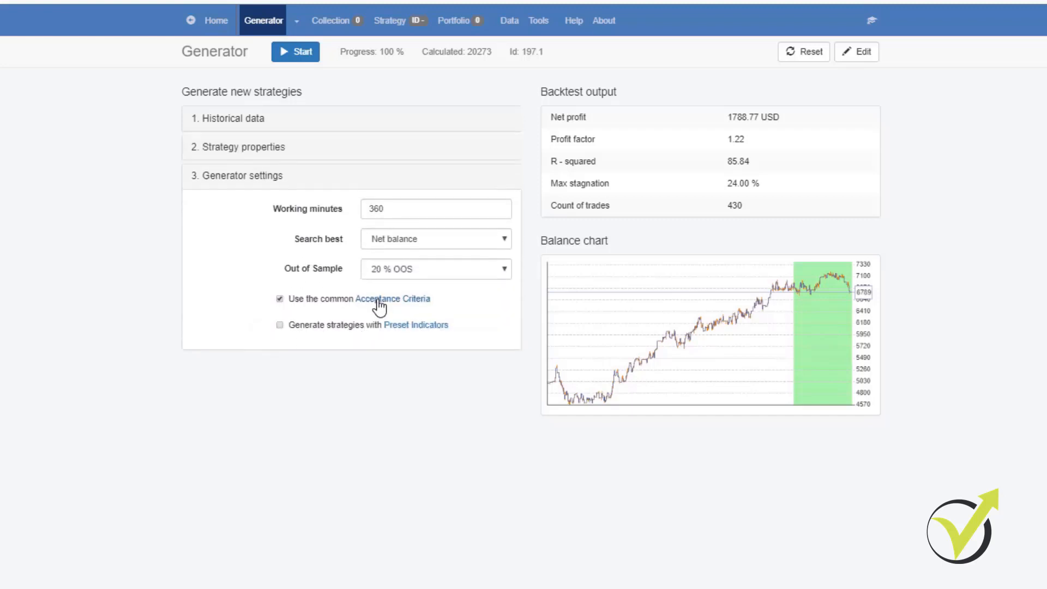
{"action": "left_click", "coordinate": [380, 300]}
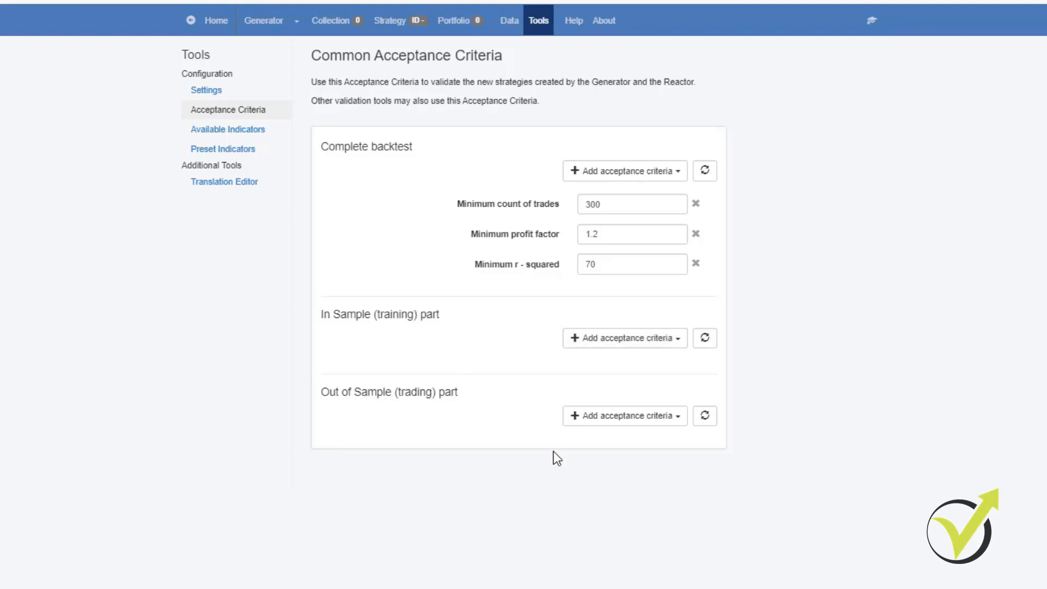
{"action": "left_click", "coordinate": [667, 339]}
{"action": "scroll", "coordinate": [670, 445], "scroll_direction": "down", "scroll_amount": 5}
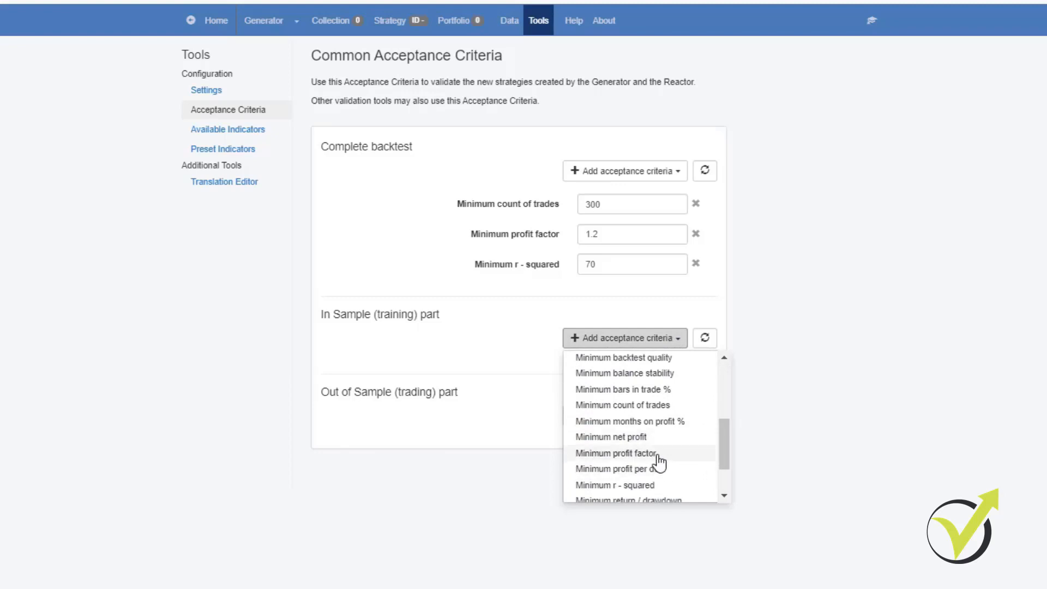
{"action": "left_click", "coordinate": [658, 458]}
{"action": "left_click", "coordinate": [675, 369]}
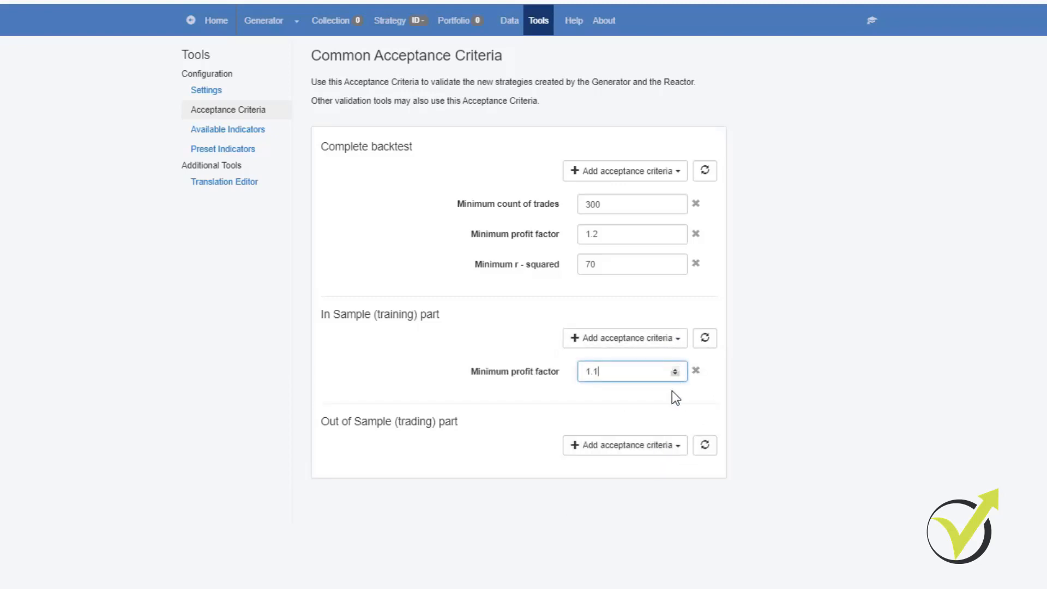
Add a minimum profit factor of 1.1 for the Out of Sample (trading) part and start the Generator
{"action": "left_click", "coordinate": [676, 445]}
{"action": "scroll", "coordinate": [661, 524], "scroll_direction": "down", "scroll_amount": 3}
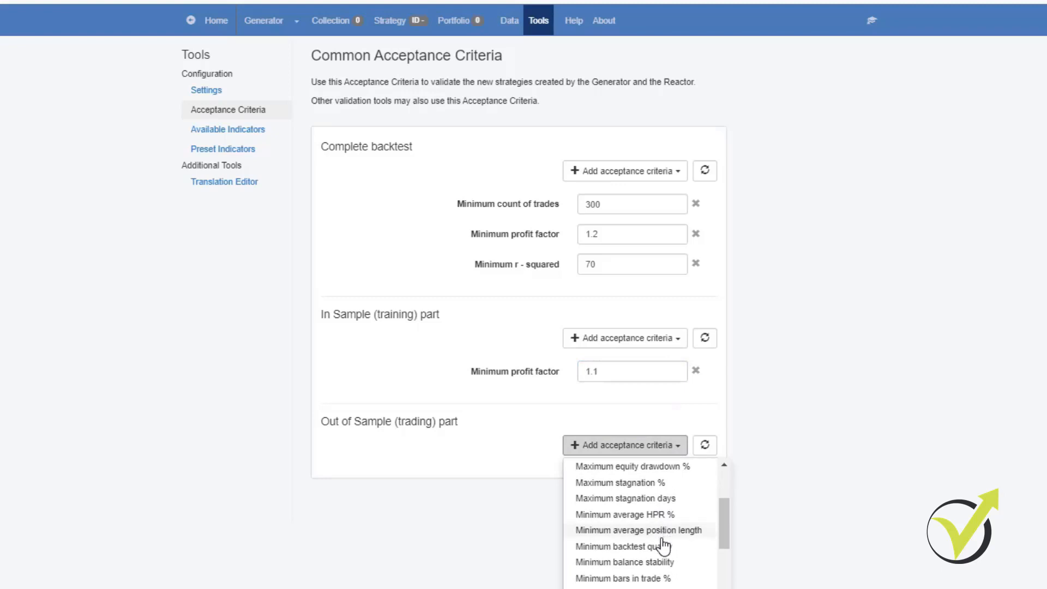
{"action": "scroll", "coordinate": [662, 537], "scroll_direction": "down", "scroll_amount": 3}
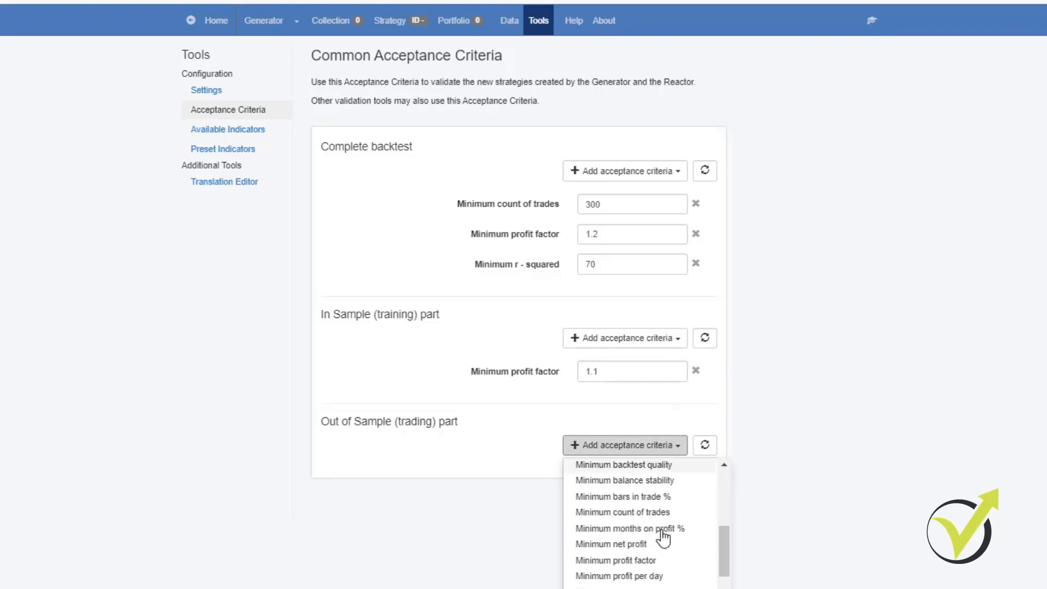
{"action": "left_click", "coordinate": [665, 562]}
{"action": "left_click", "coordinate": [675, 476]}
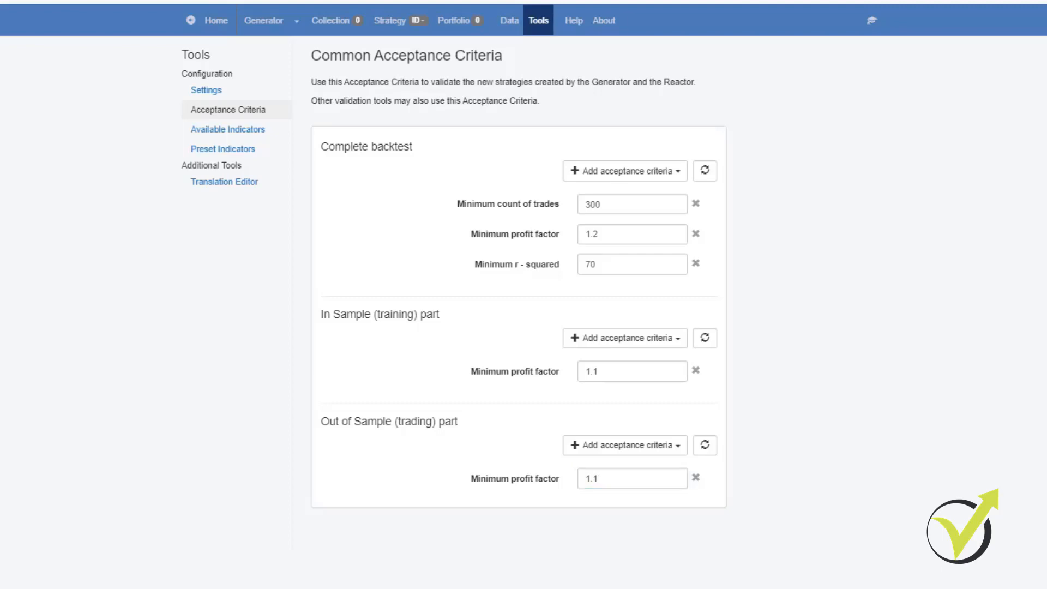
{"action": "left_click", "coordinate": [261, 23]}
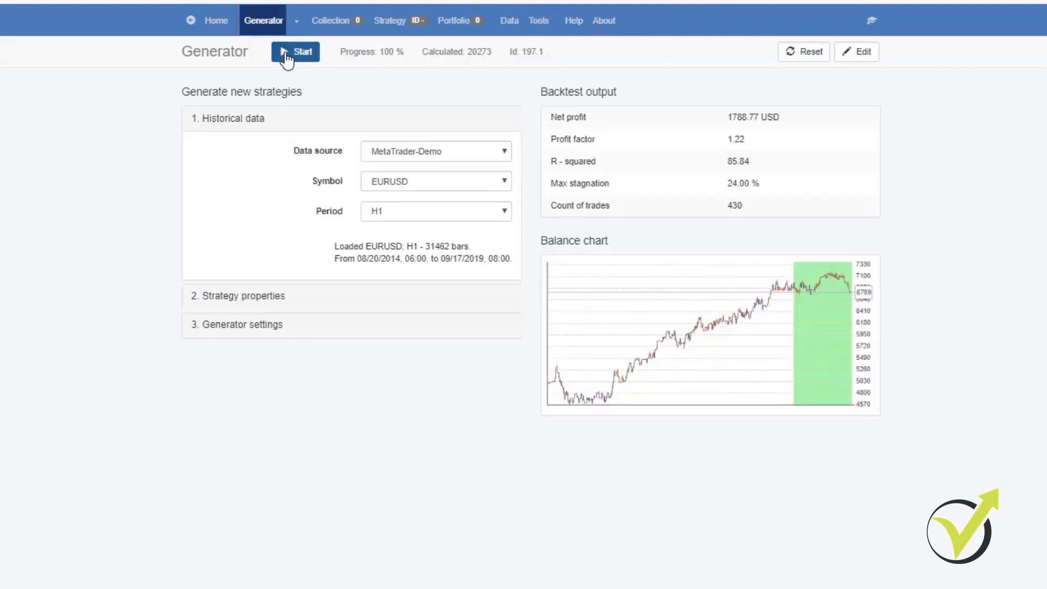
{"action": "left_click", "coordinate": [305, 55]}
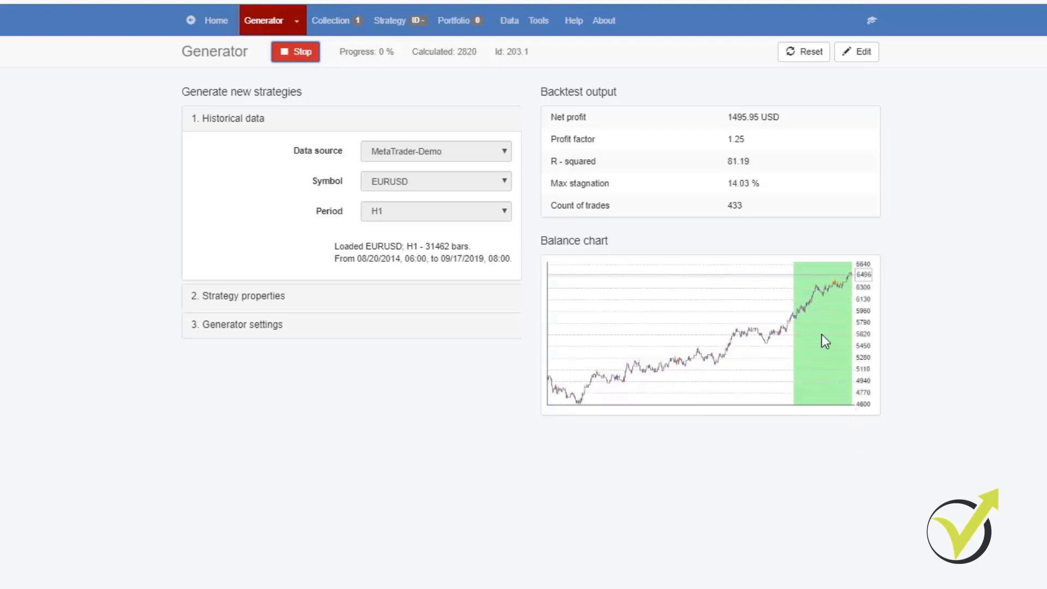
Review the in-sample and out-of-sample statistics of newly collected strategy ID 203.1 in the OOS Monitor
{"action": "left_click", "coordinate": [330, 20]}
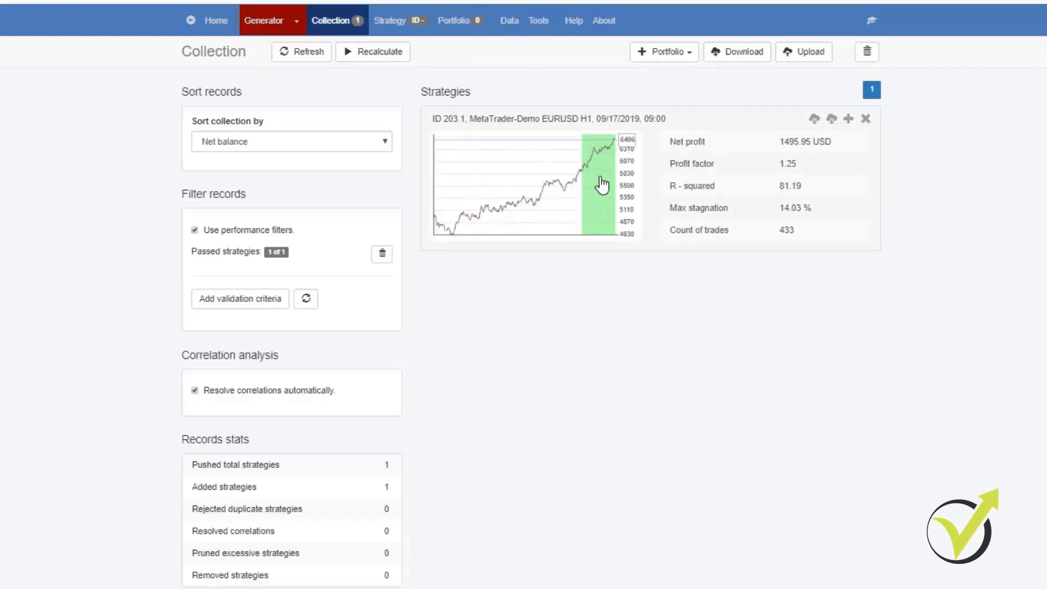
{"action": "left_click", "coordinate": [540, 205]}
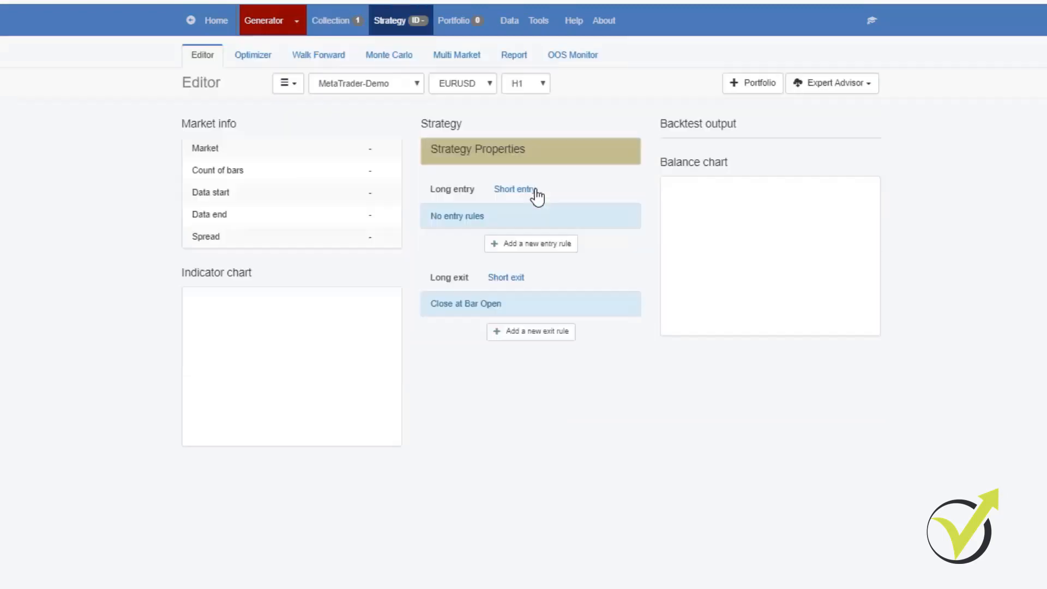
{"action": "left_click", "coordinate": [575, 55]}
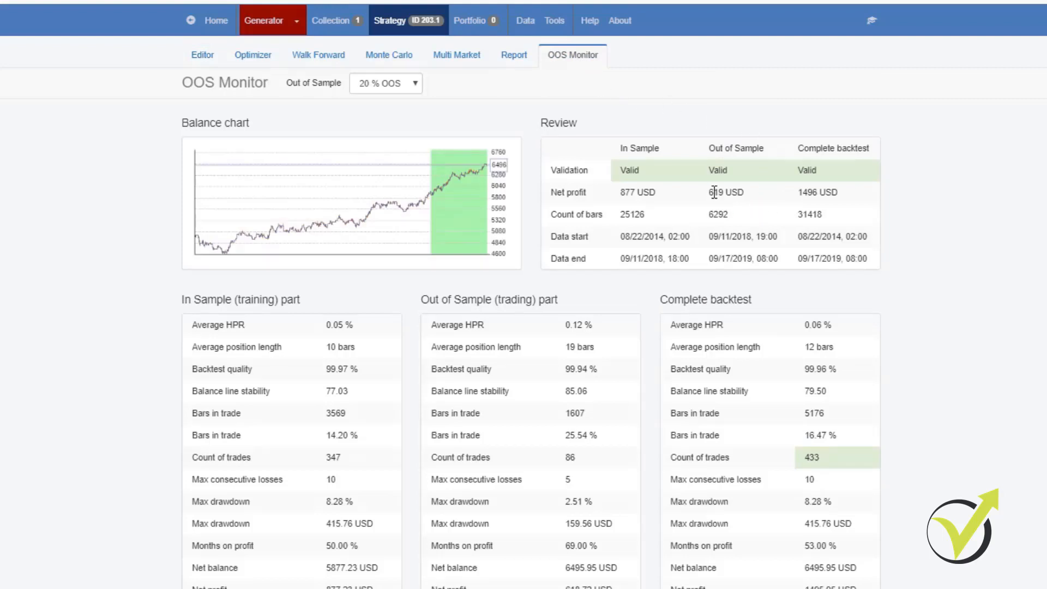
{"action": "scroll", "coordinate": [760, 239], "scroll_direction": "down", "scroll_amount": 2}
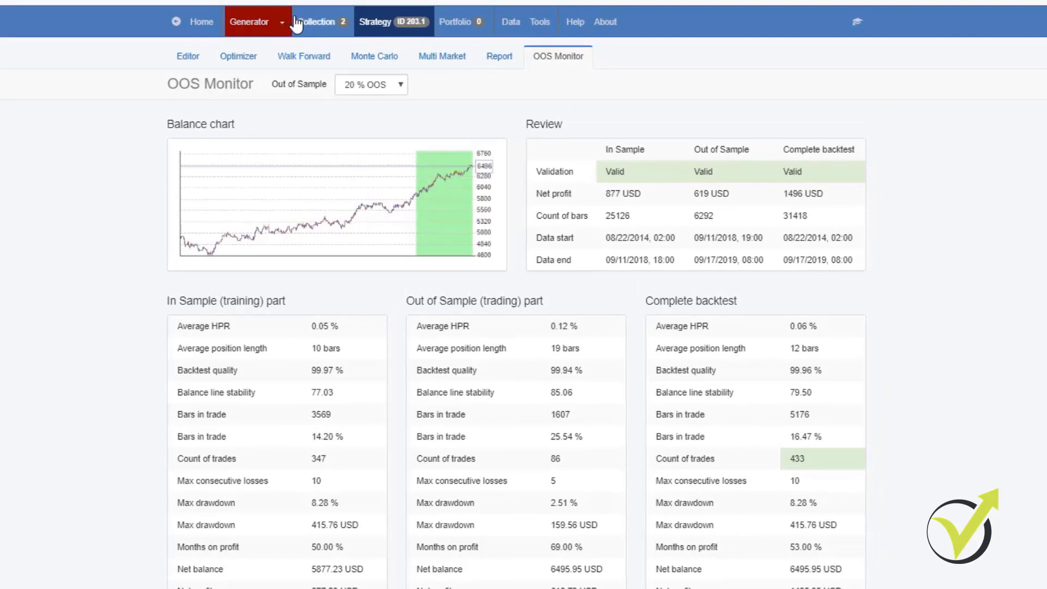
Check the running Generator's settings and common Acceptance Criteria, and view the balance charts of the collected strategies
{"action": "left_click", "coordinate": [250, 22]}
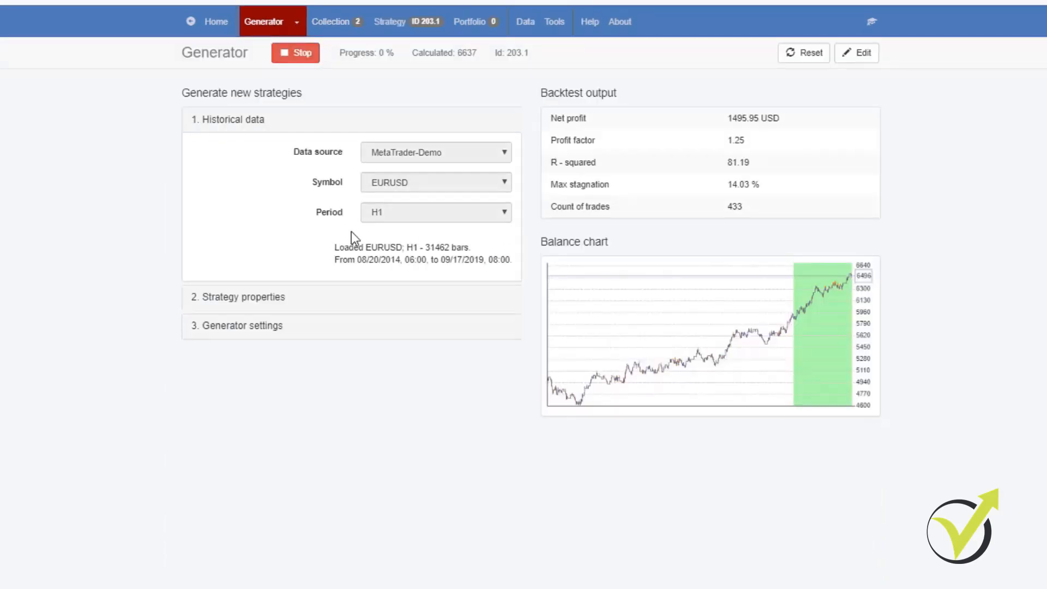
{"action": "left_click", "coordinate": [251, 330]}
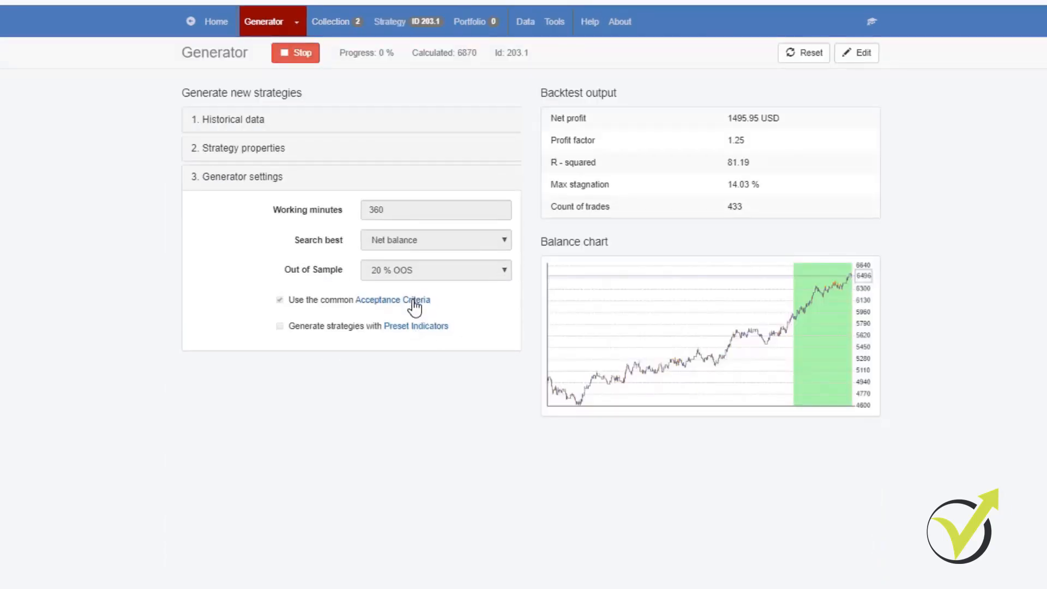
{"action": "left_click", "coordinate": [415, 300]}
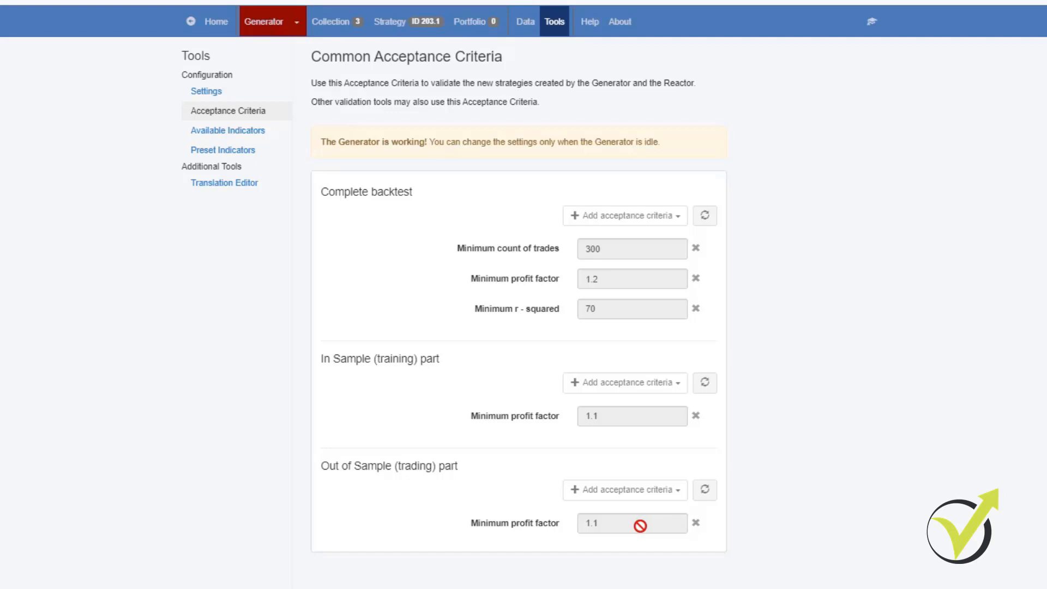
{"action": "left_click", "coordinate": [346, 27]}
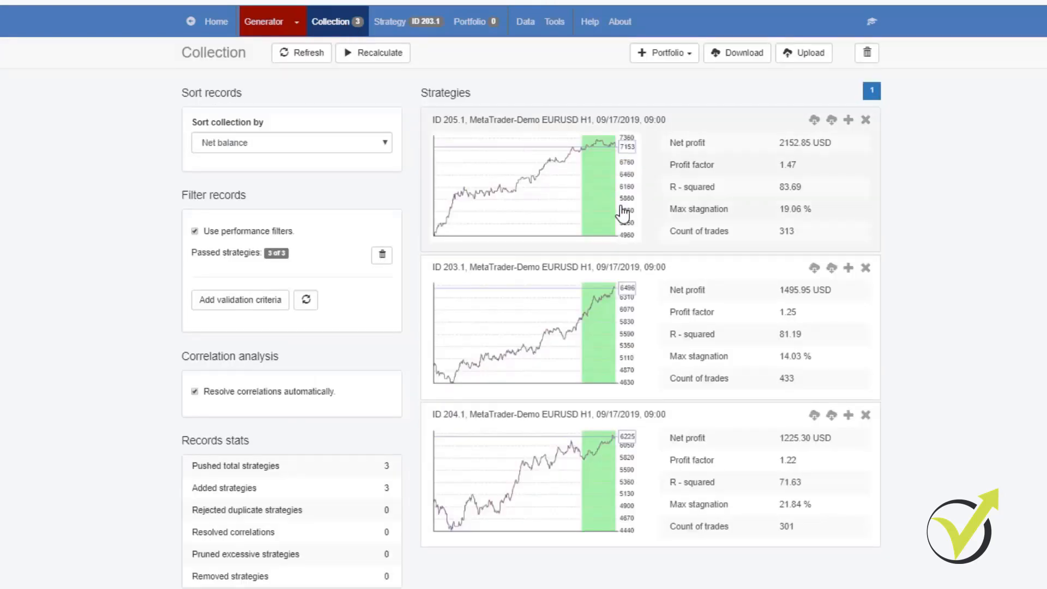